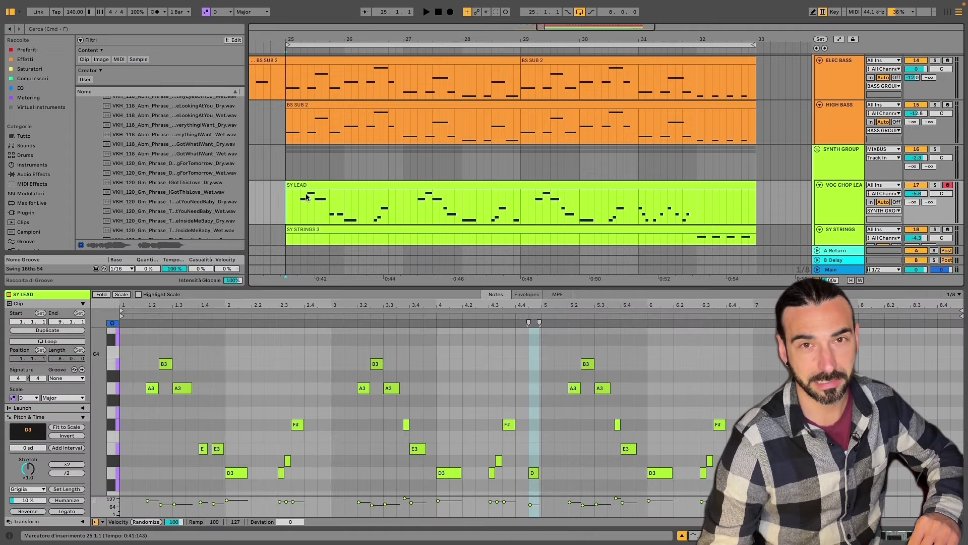
Solo the VOC CHOP LEAD track and review its Roar, Dist OPAMP-21, Pro-Q 3 and ValhallaRoom effects.
key(space)
click(934, 185)
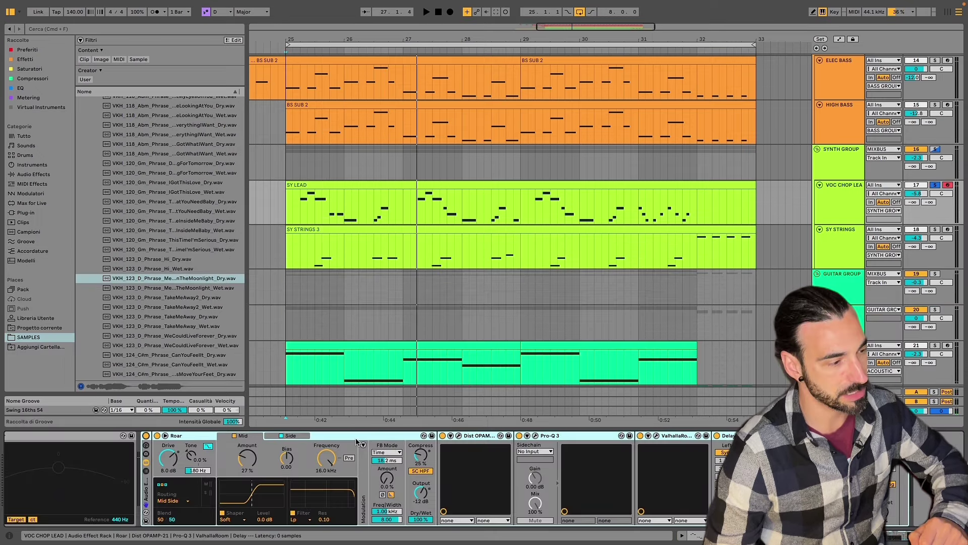
click(357, 442)
click(459, 437)
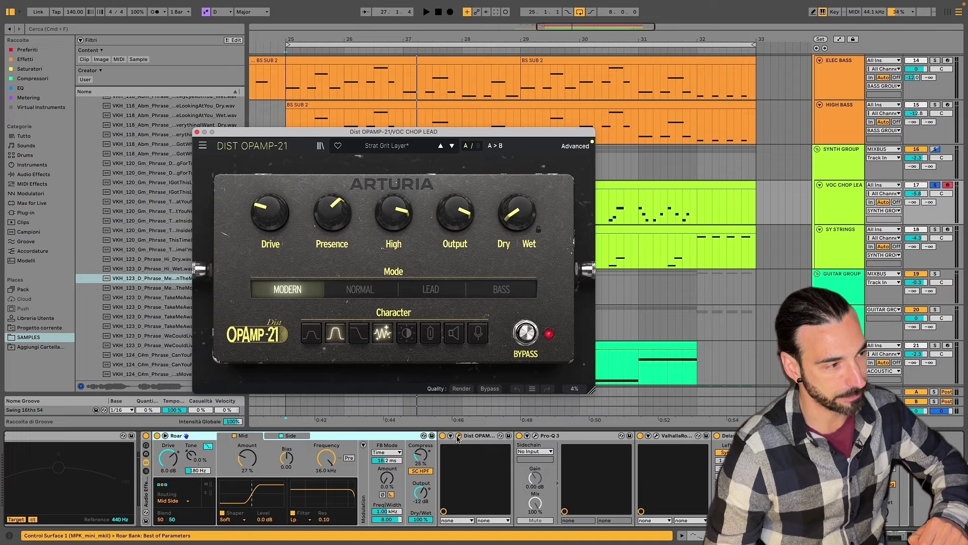
click(535, 435)
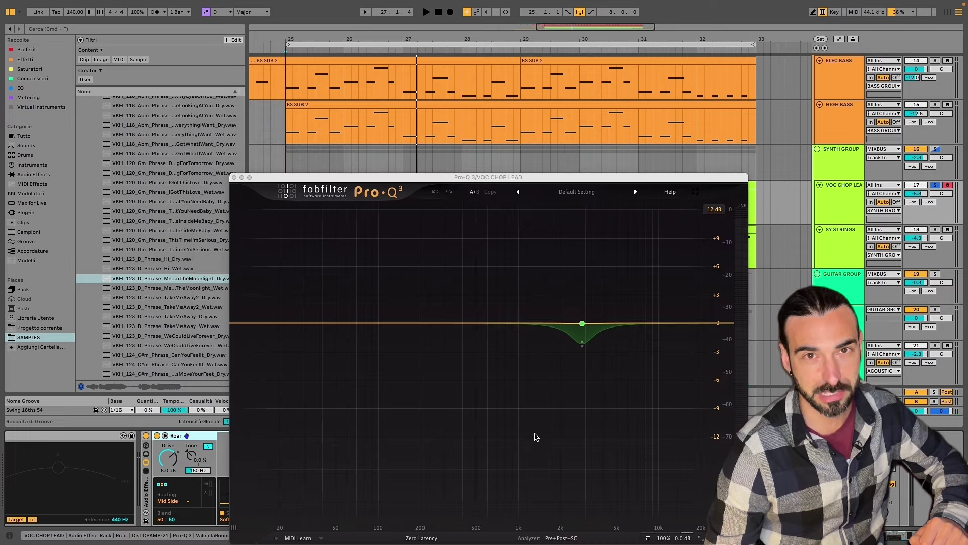
click(657, 437)
click(657, 436)
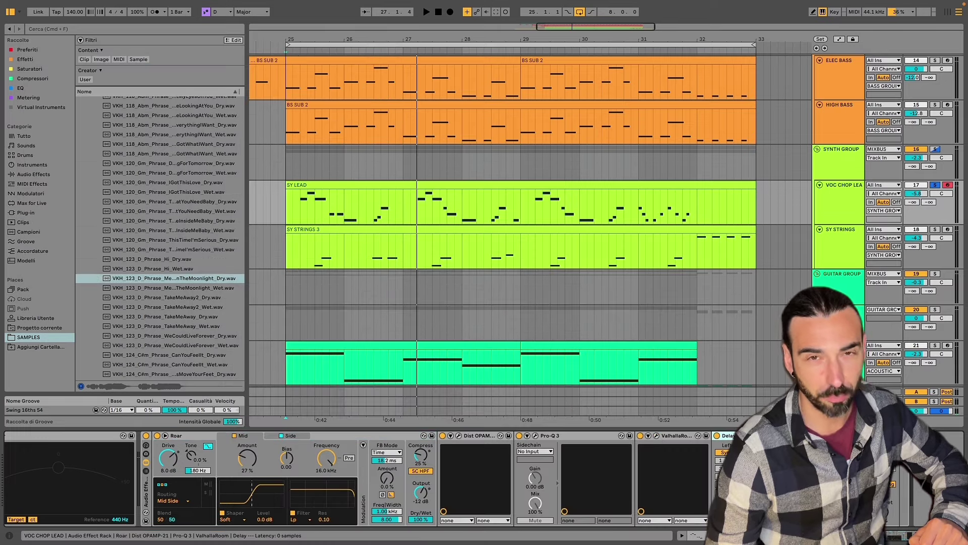
Arm the SY STRINGS track and audition its SY STRINGS 3 clip in solo from bar 25.
click(565, 226)
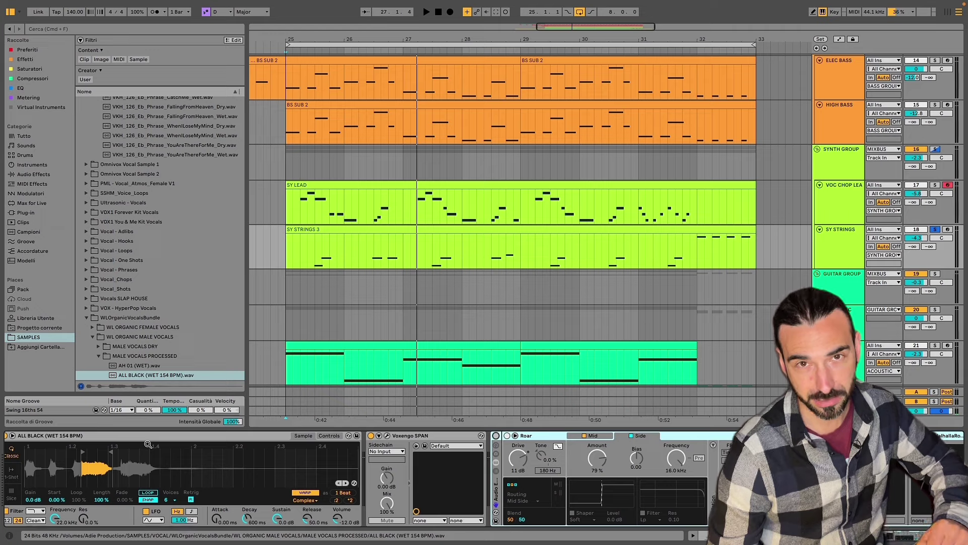
click(947, 230)
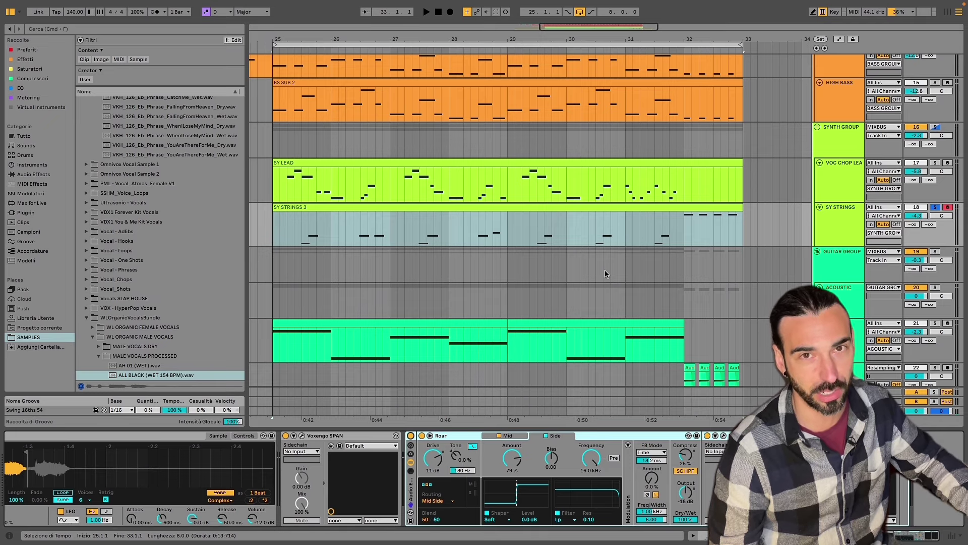
click(451, 240)
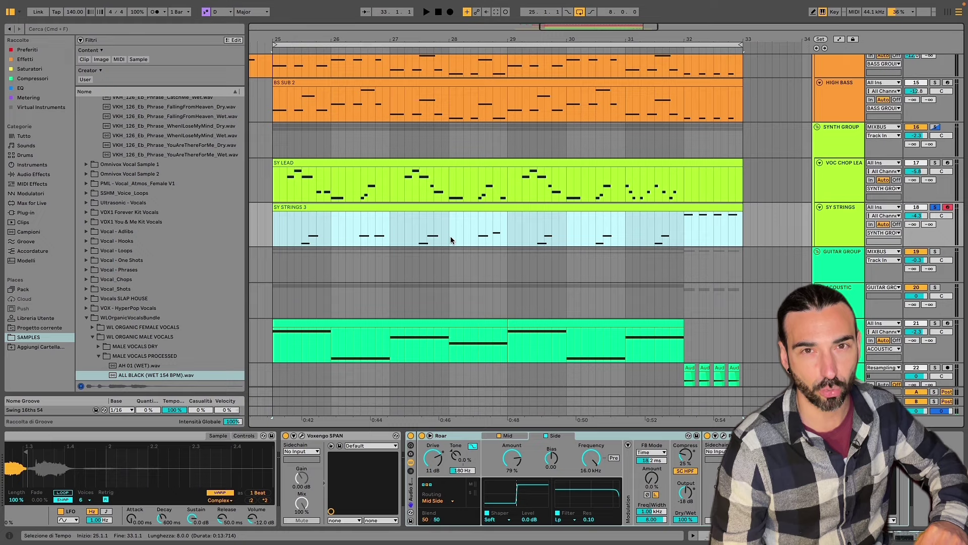
key(space)
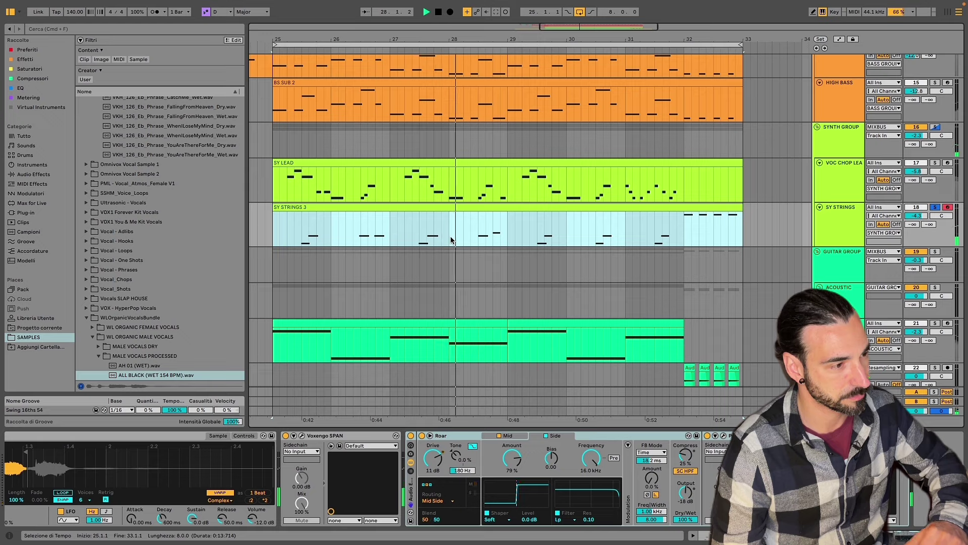
key(space)
Audition the SYNTH GROUP in solo with its effects chain displayed.
click(837, 137)
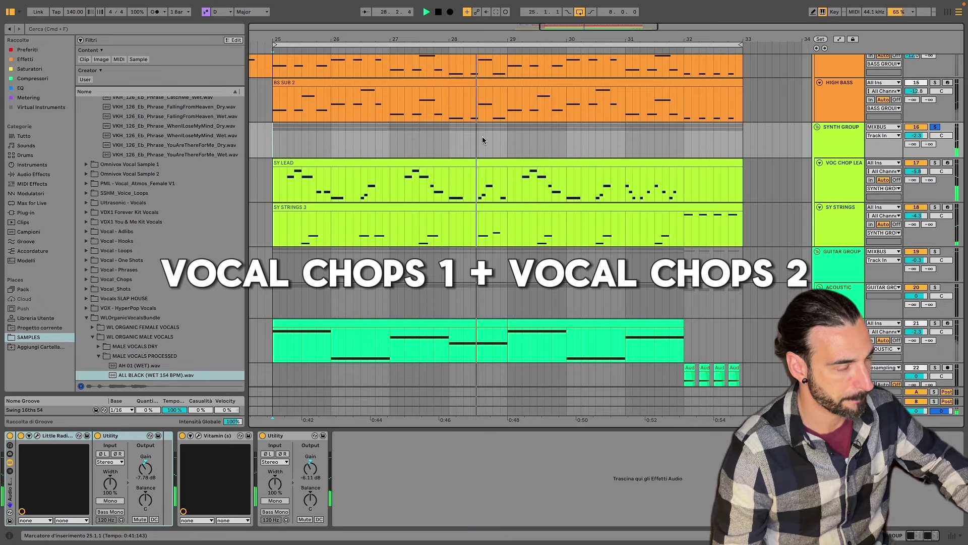
click(829, 138)
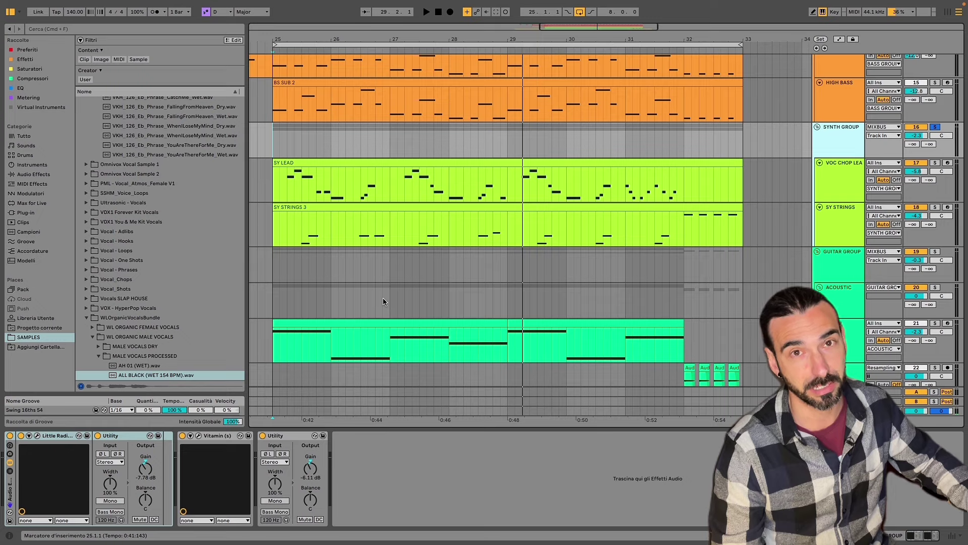
Audition the MAIN acoustic guitar track in solo from bar 25, and the ACOUSTIC group from bar 32.
scroll(736, 172, down, 3)
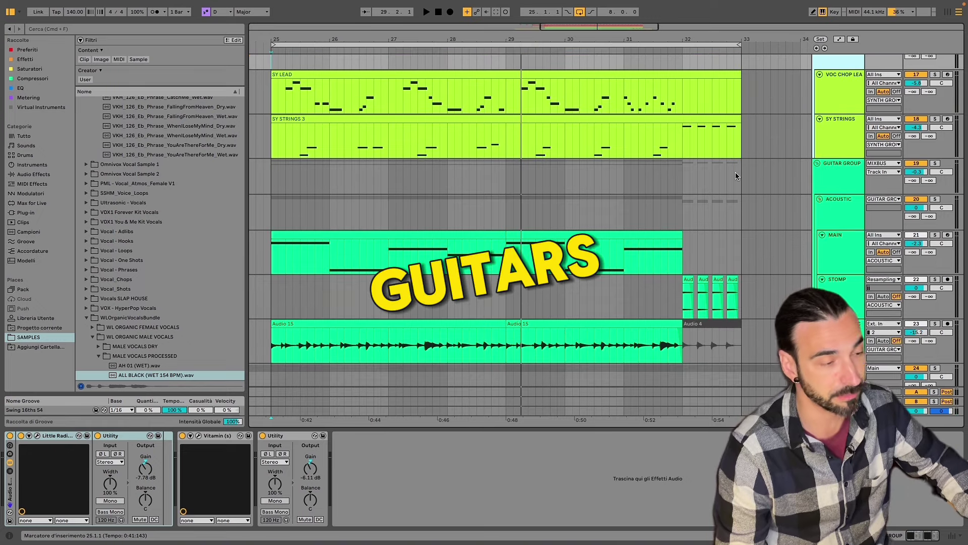
click(843, 249)
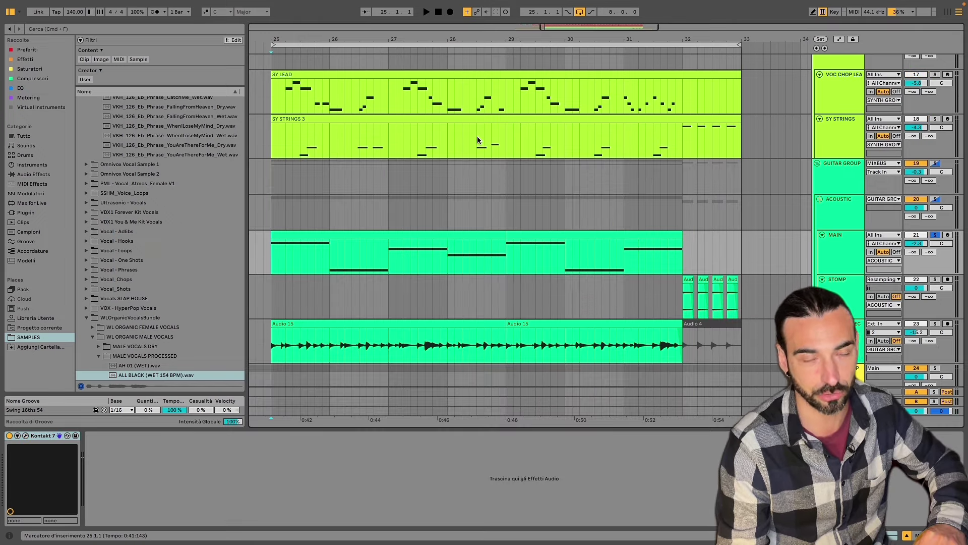
key(space)
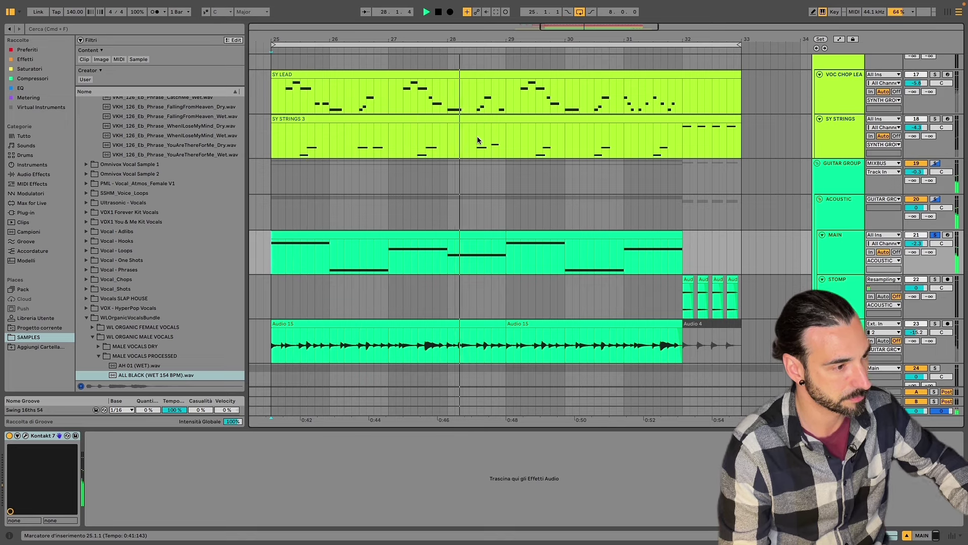
key(space)
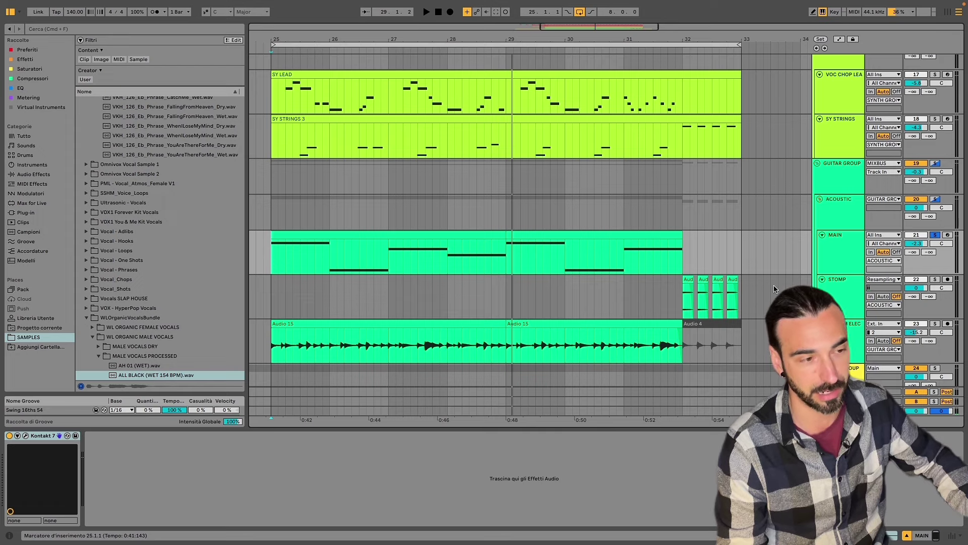
click(682, 210)
key(space)
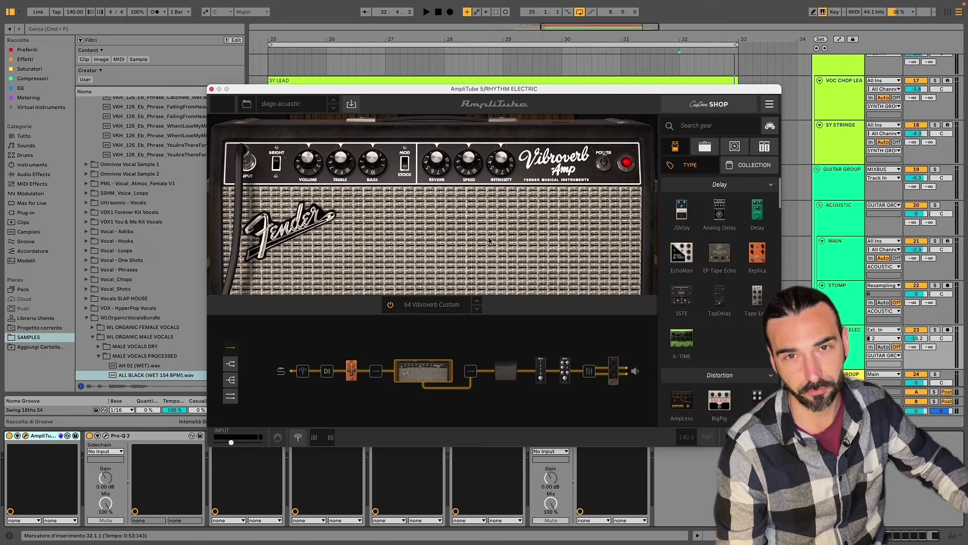
Examine the AmpliTube 5 signal chain on the RHYTHM ELECTRIC track and play the track in solo from bar 25.
click(355, 377)
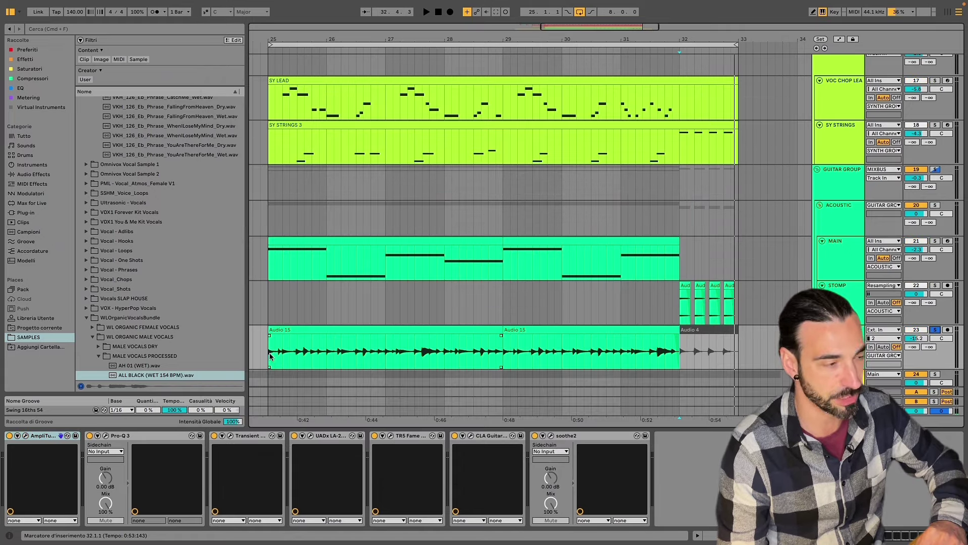
click(269, 355)
key(space)
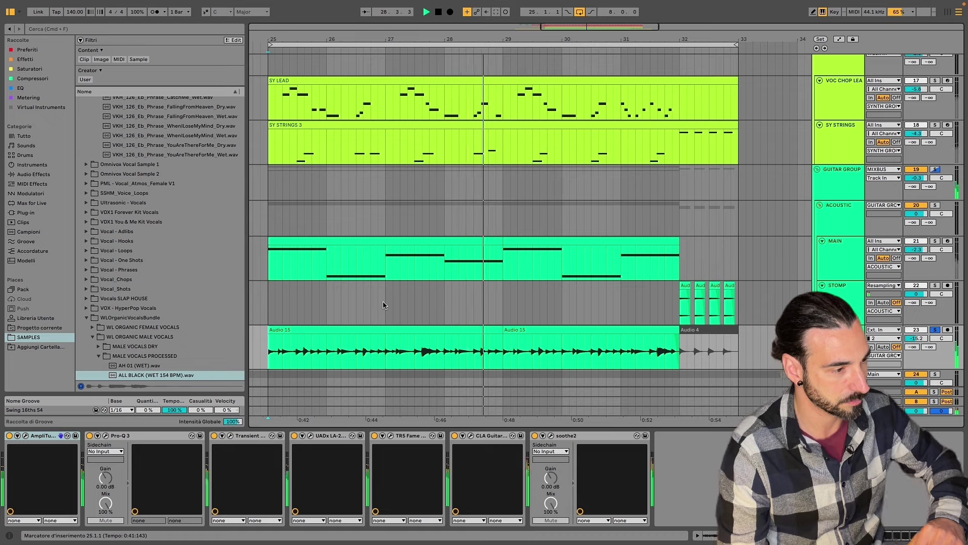
key(space)
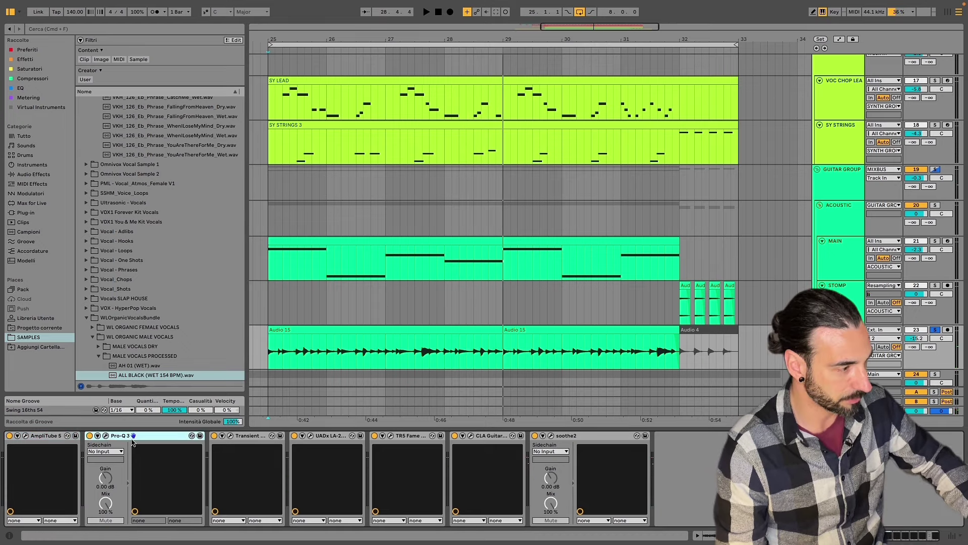
Review the remaining RHYTHM ELECTRIC effects from Pro-Q 3 through Transient Master, LA-2A and CLA Guitars to soothe2, and play back the guitars.
click(106, 436)
click(105, 436)
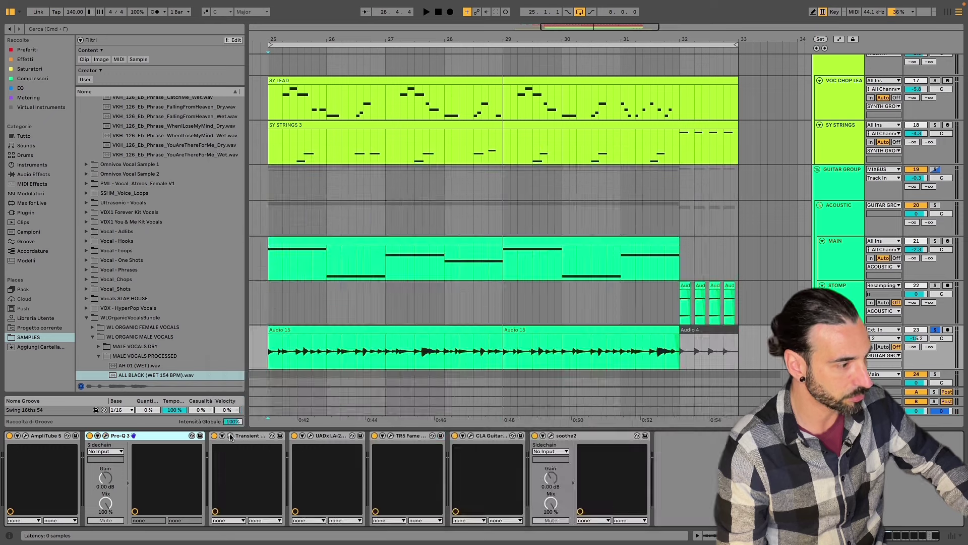
click(231, 435)
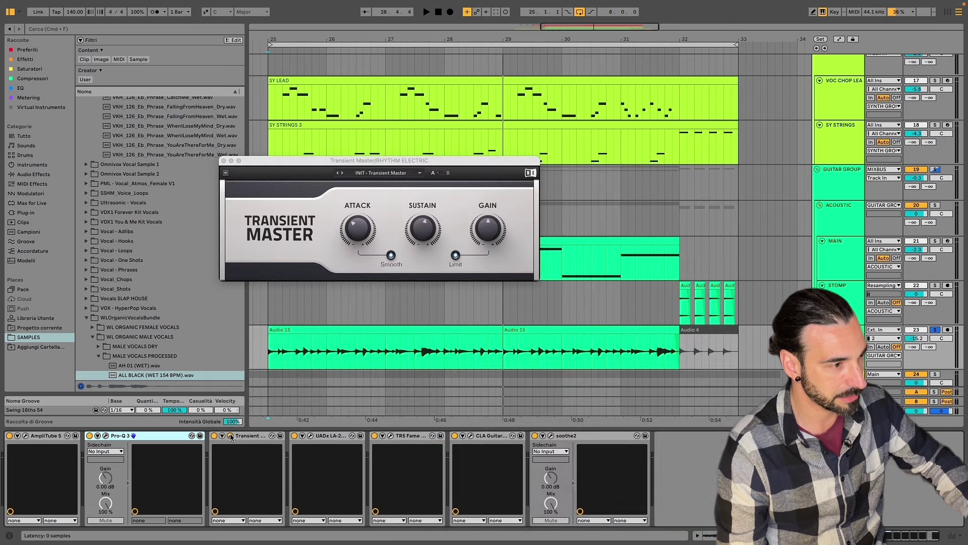
click(224, 162)
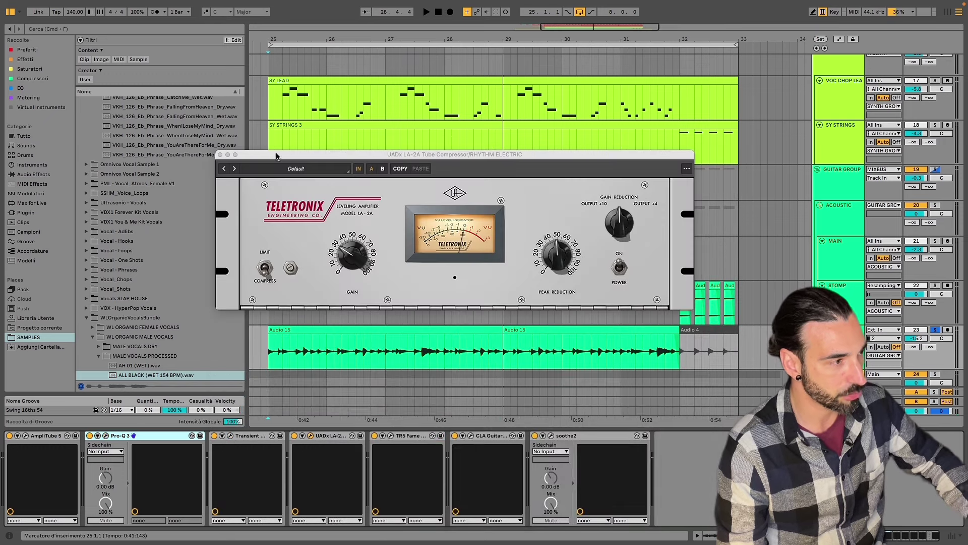
click(220, 155)
click(223, 162)
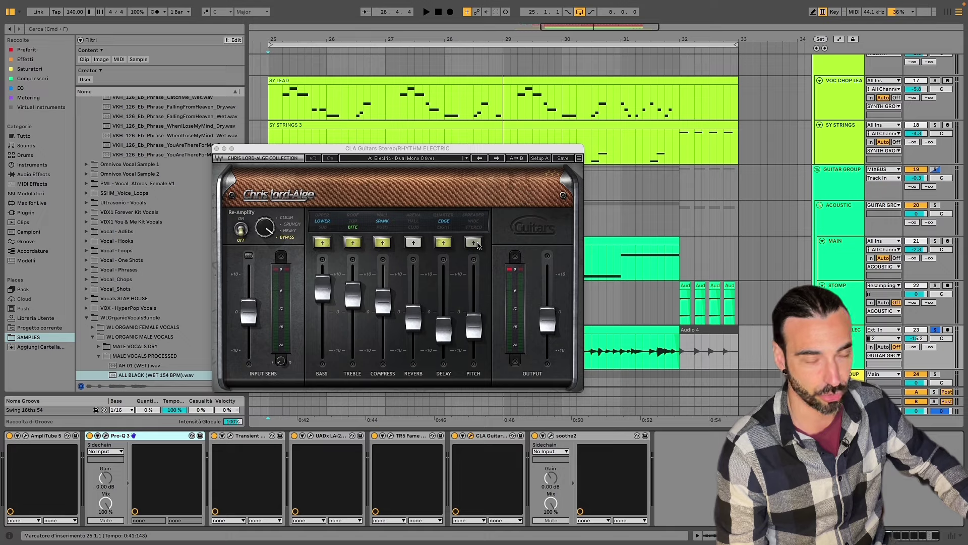
click(551, 435)
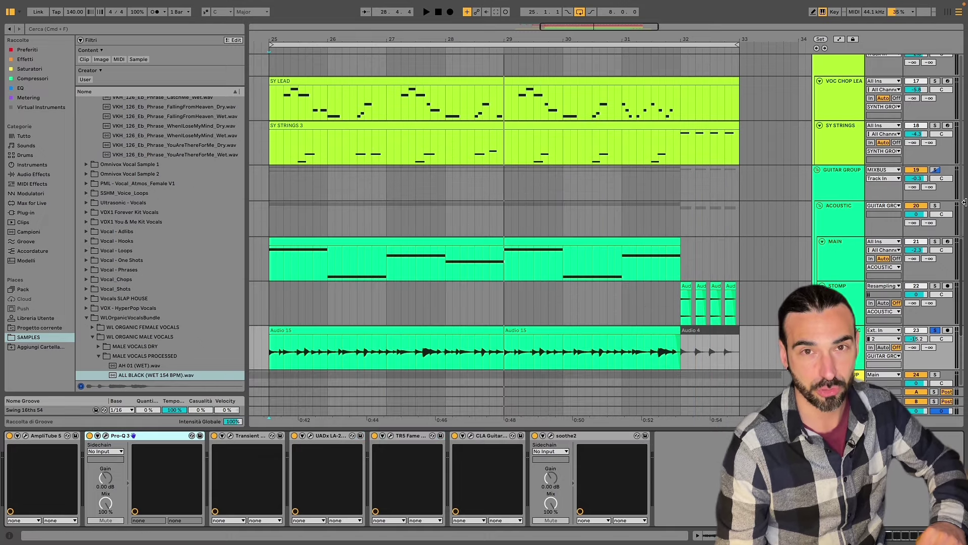
key(space)
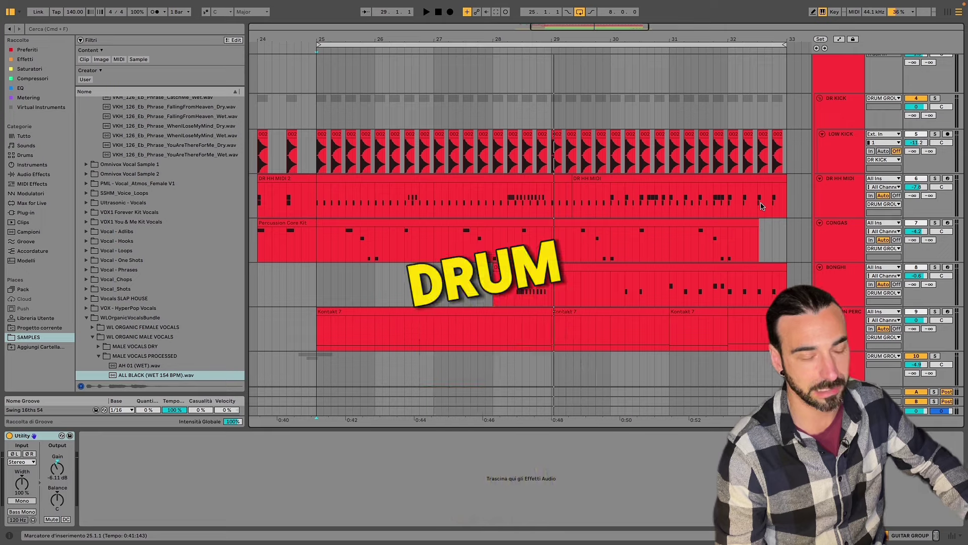
Solo the LOW KICK track in the drum group and audition it from bar 25.
key(space)
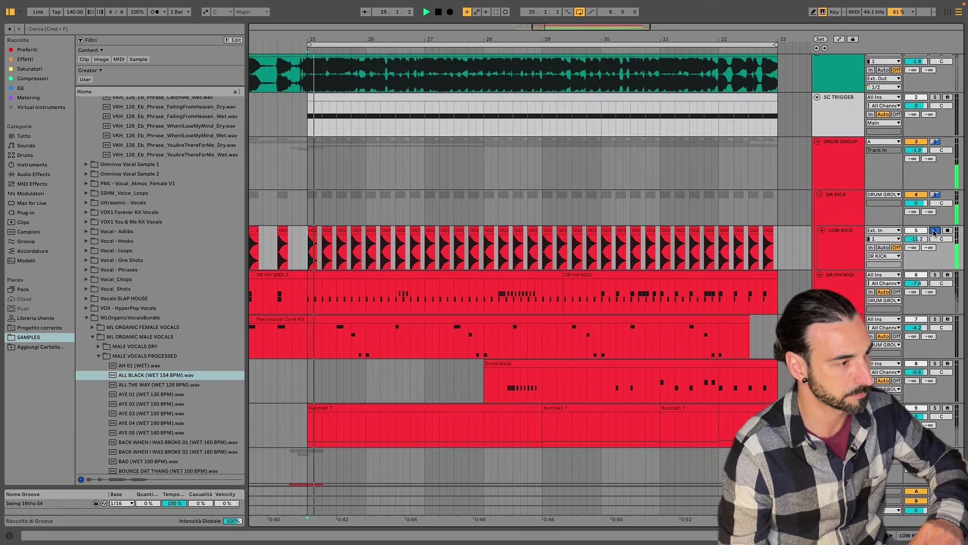
click(934, 230)
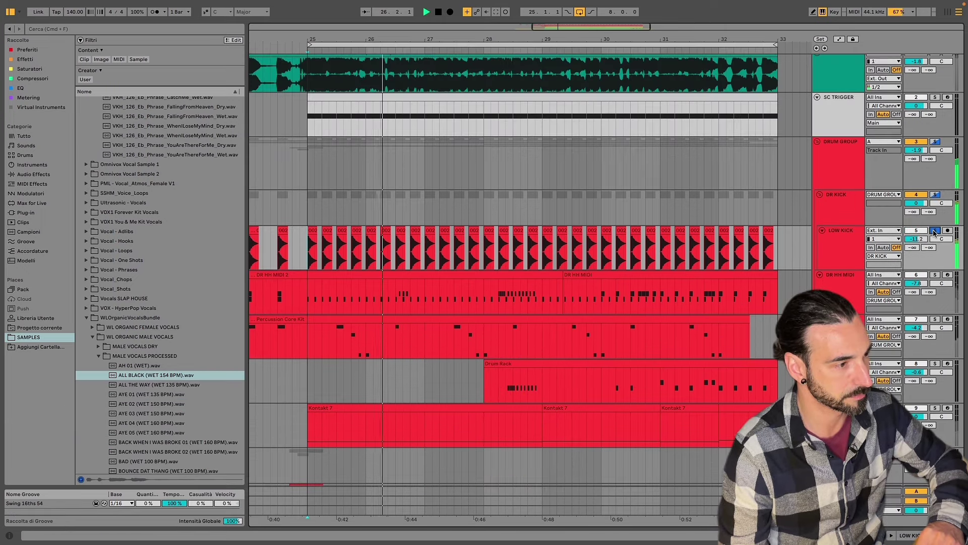
double_click(849, 255)
key(space)
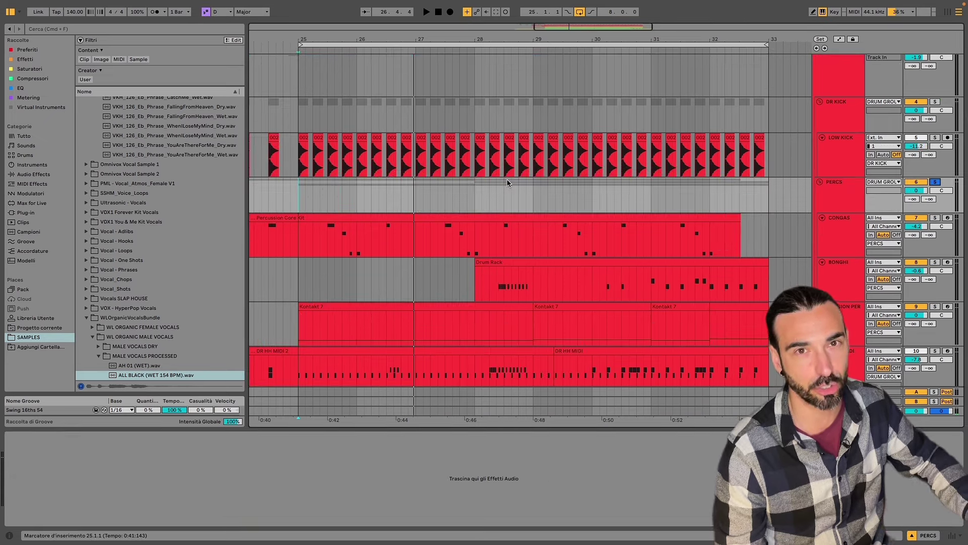
Open the Percussion Core Kit clip on the CONGAS track and audition it in solo.
click(474, 218)
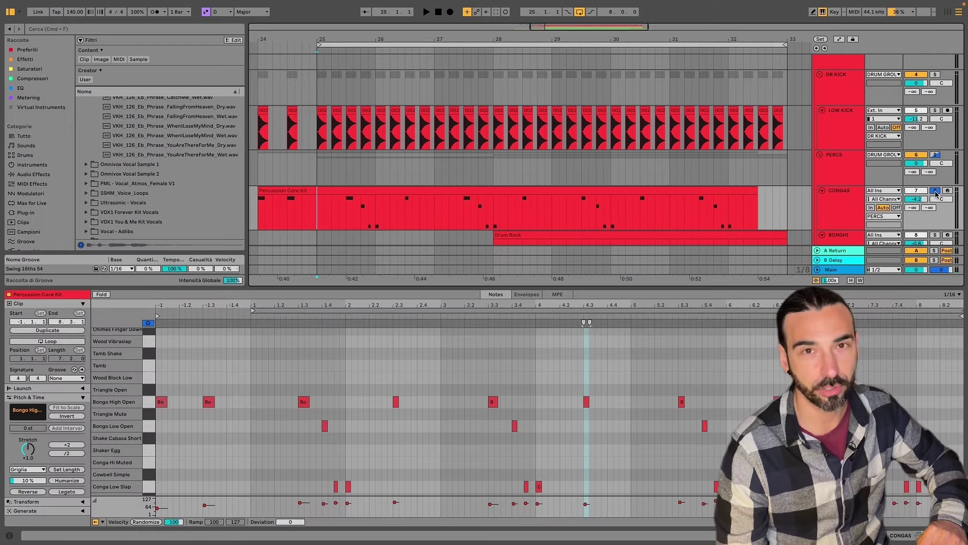
key(space)
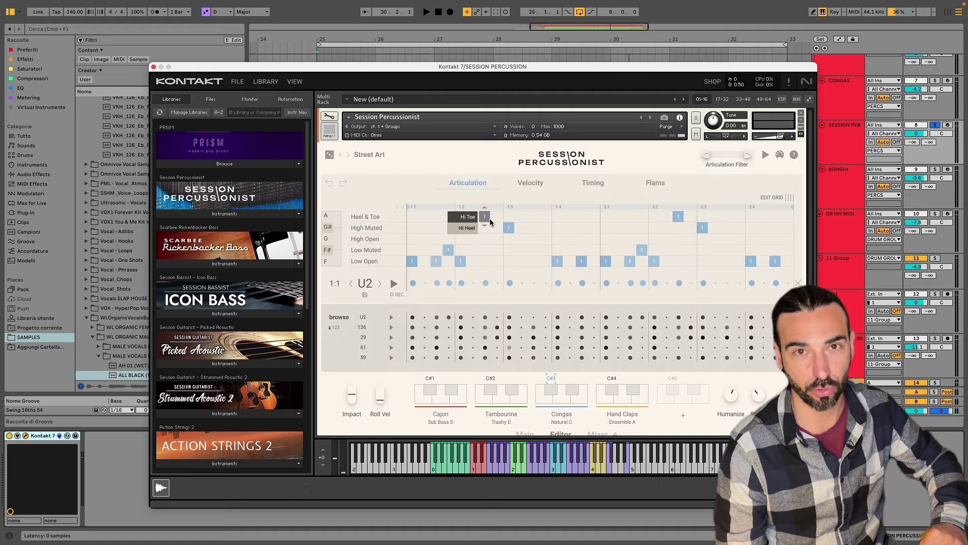
Preview the Congas and Hand Claps patterns in the Session Percussionist editor.
click(393, 284)
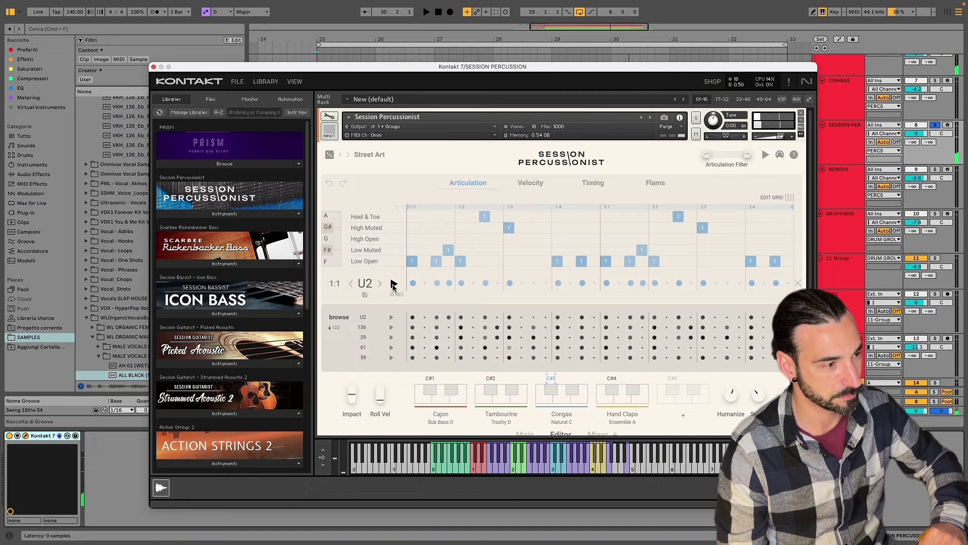
click(598, 389)
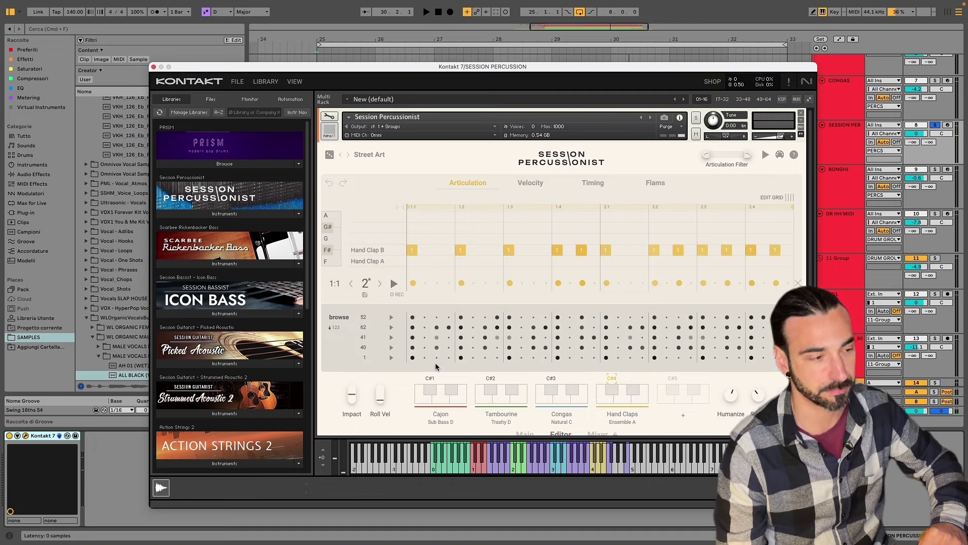
click(394, 283)
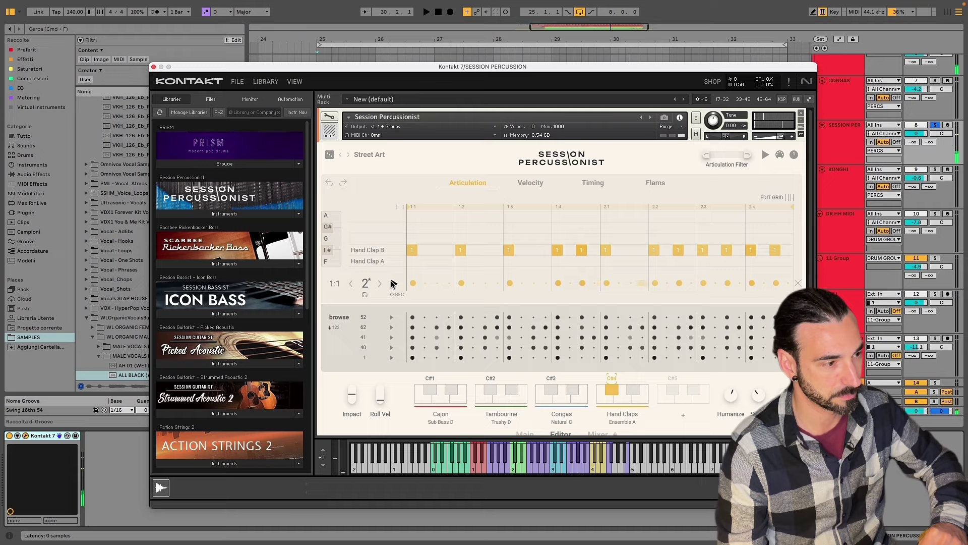
click(393, 283)
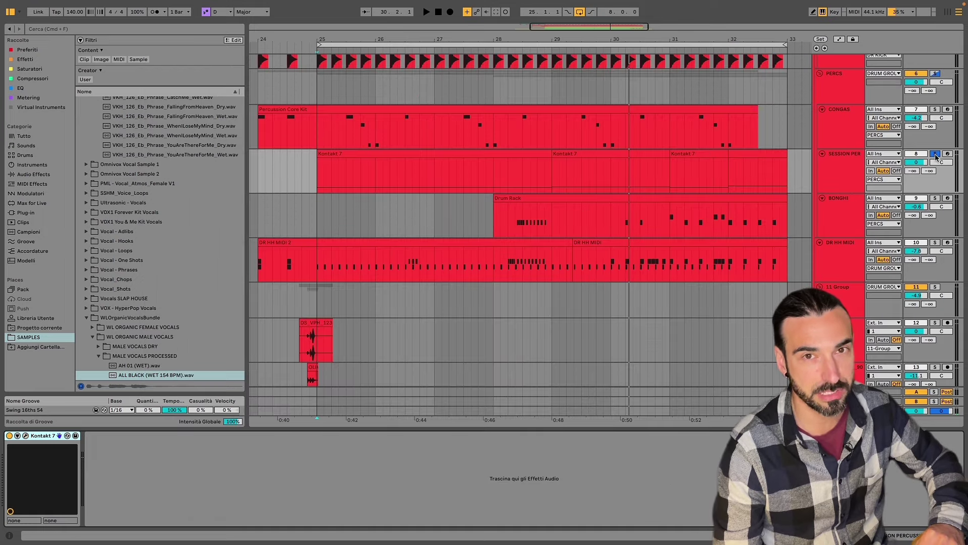
Audition the SESSION PERCUSSION track in solo from bar 25, and display the BONGHI track's Drum Rack.
key(space)
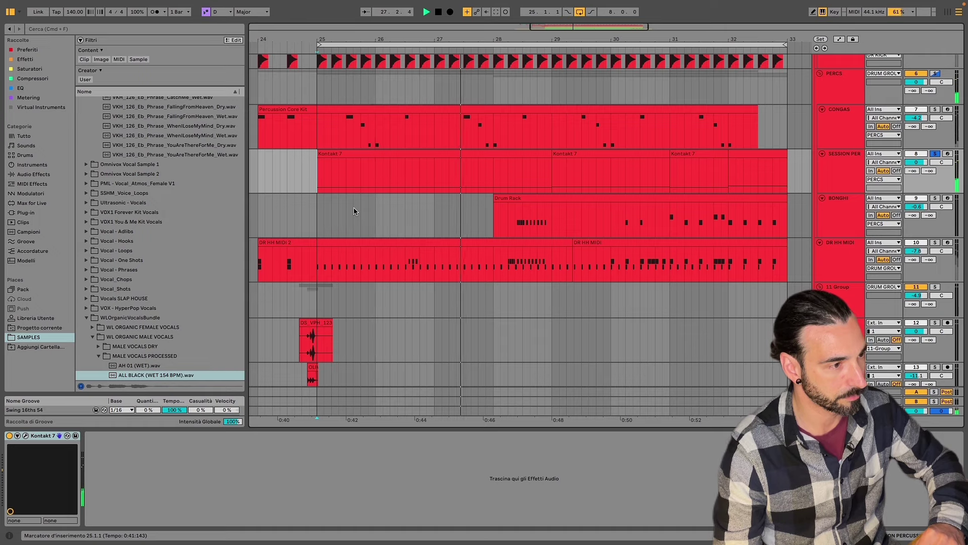
key(space)
click(843, 220)
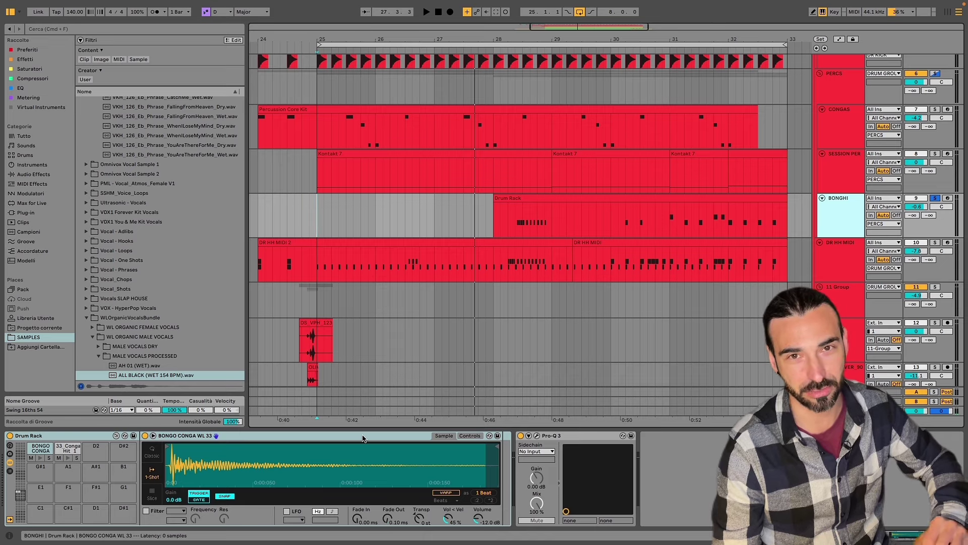
Audition the BONGHI track in solo from bar 28, ending playback after the bar 30 passage.
click(541, 197)
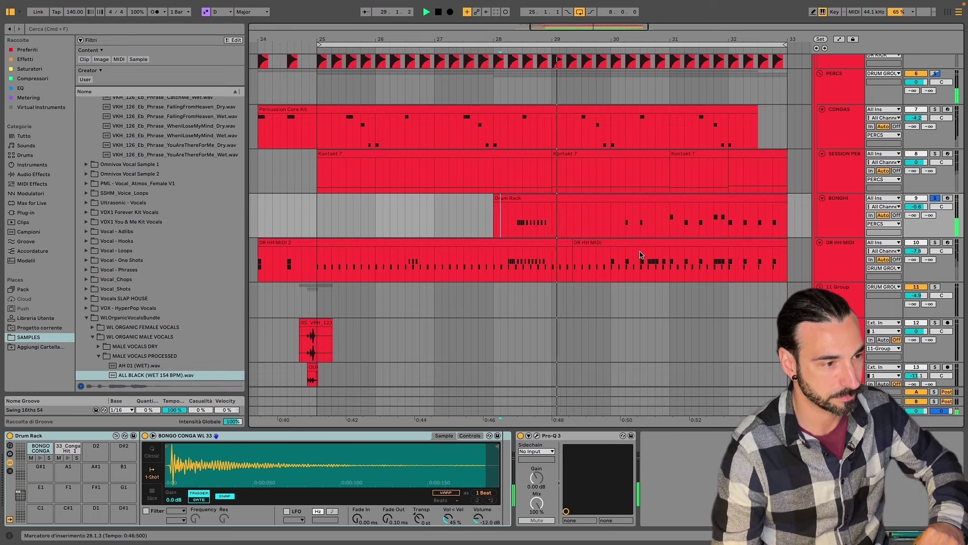
click(618, 234)
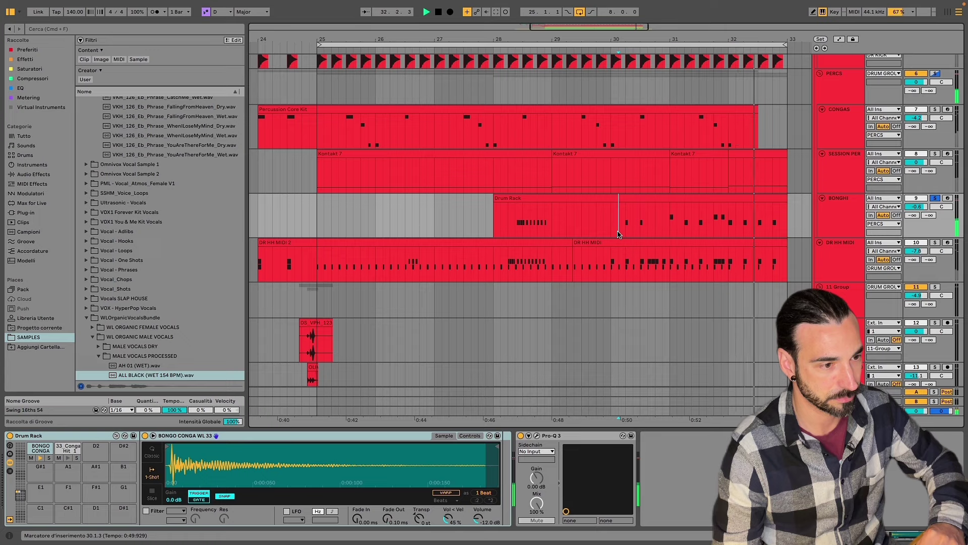
key(space)
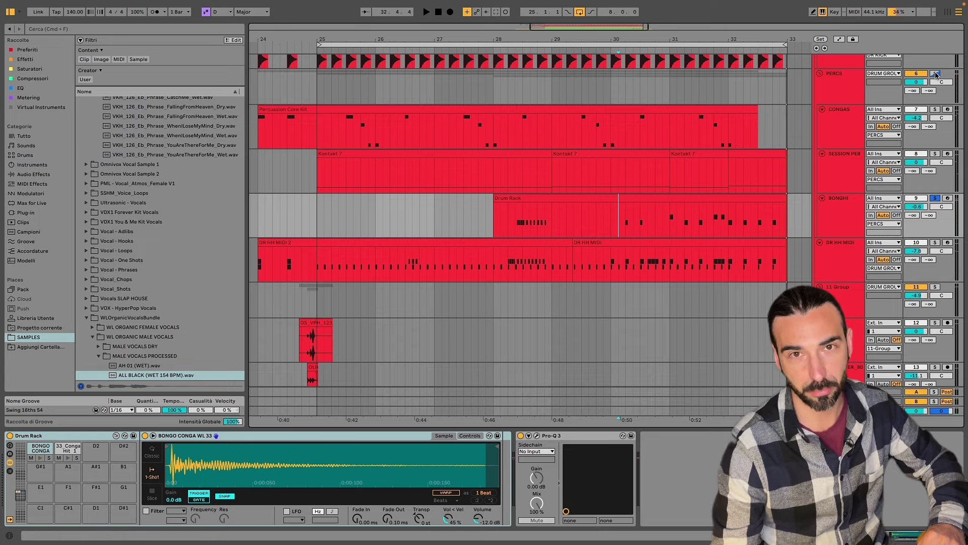
Solo the whole PERCS group and audition its percussion tracks together from bar 27.3.
click(936, 74)
click(462, 135)
key(space)
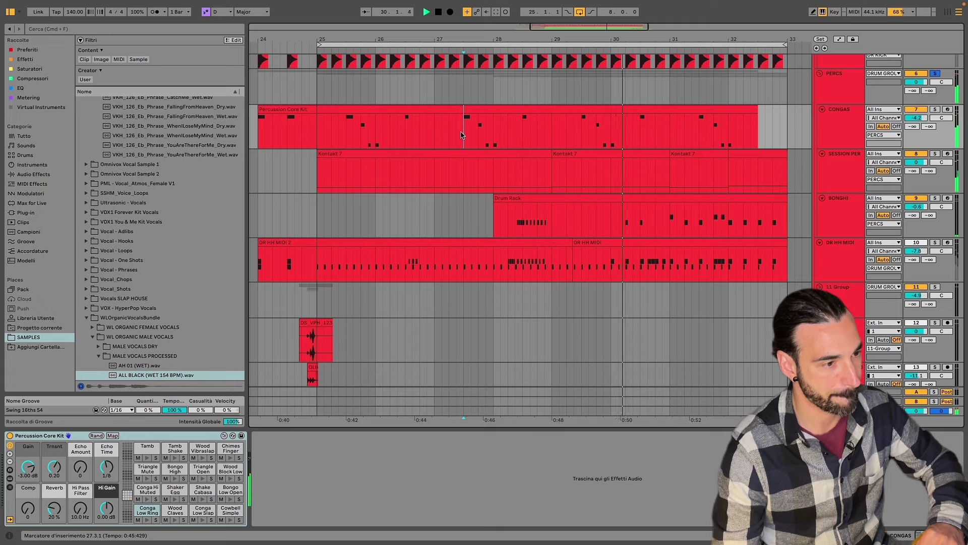
key(space)
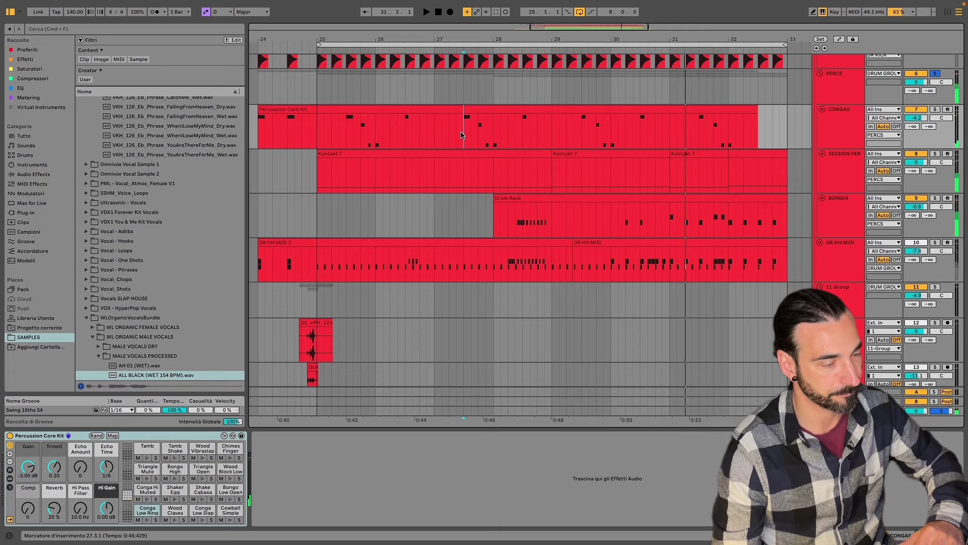
Solo the DR HH MIDI track, view the notes of its DR HH MIDI 2 clip and audition it from bars 25, 28 and 30.
click(935, 242)
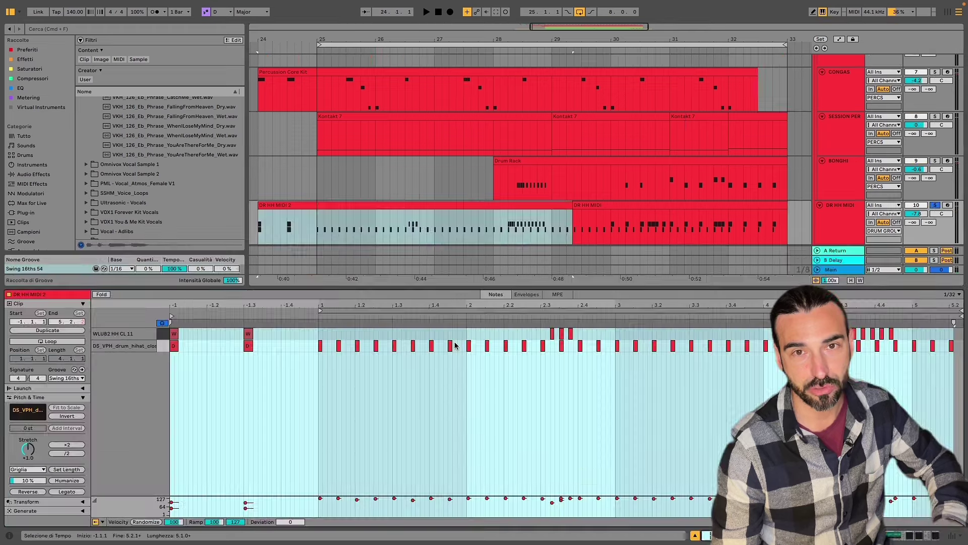
click(439, 412)
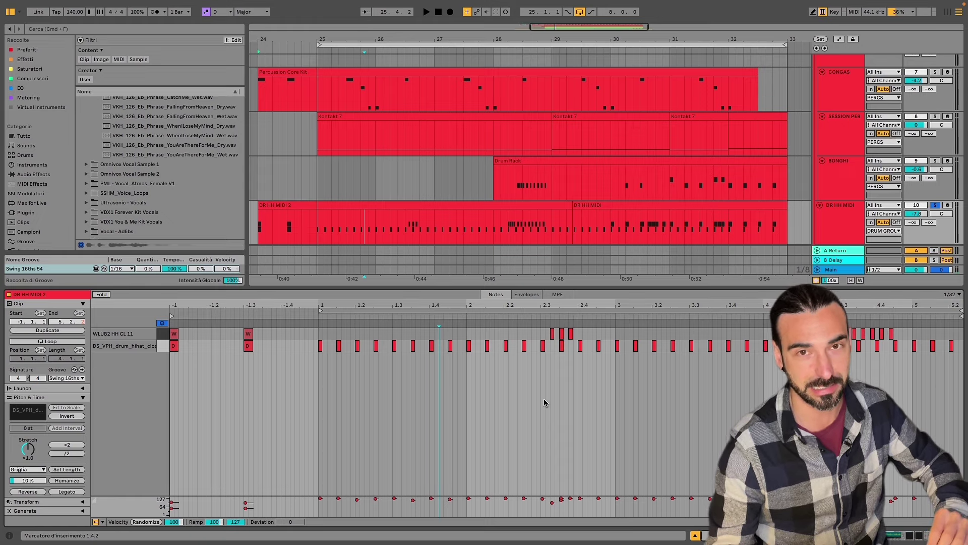
click(318, 232)
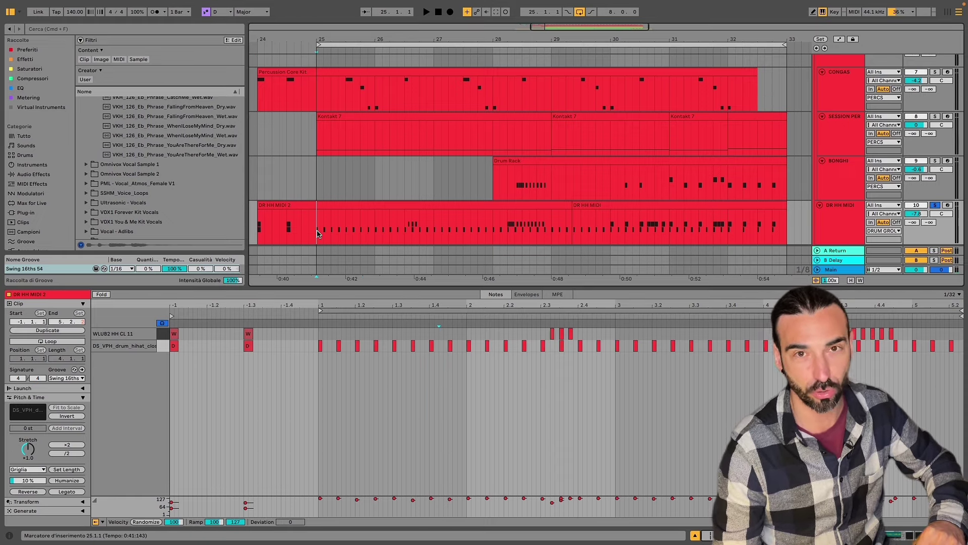
key(space)
click(494, 237)
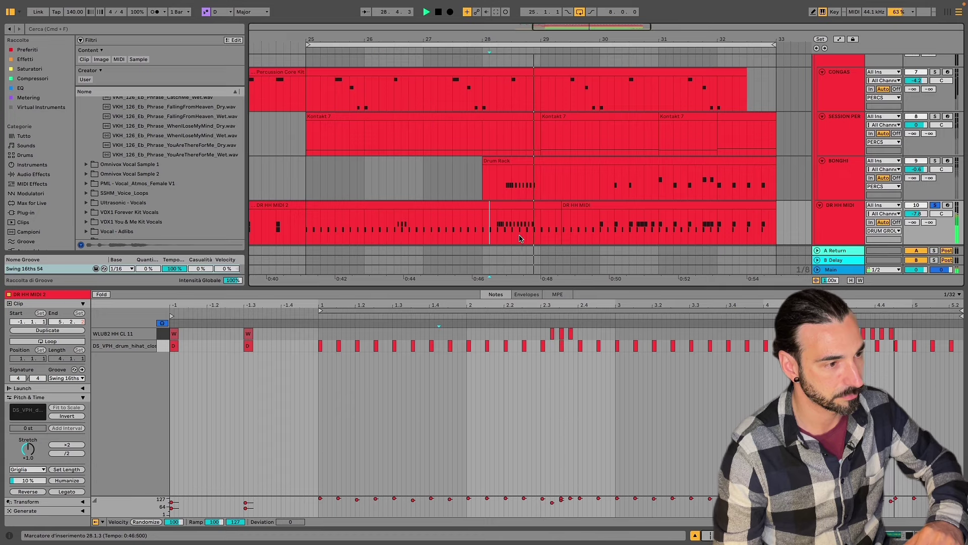
click(594, 236)
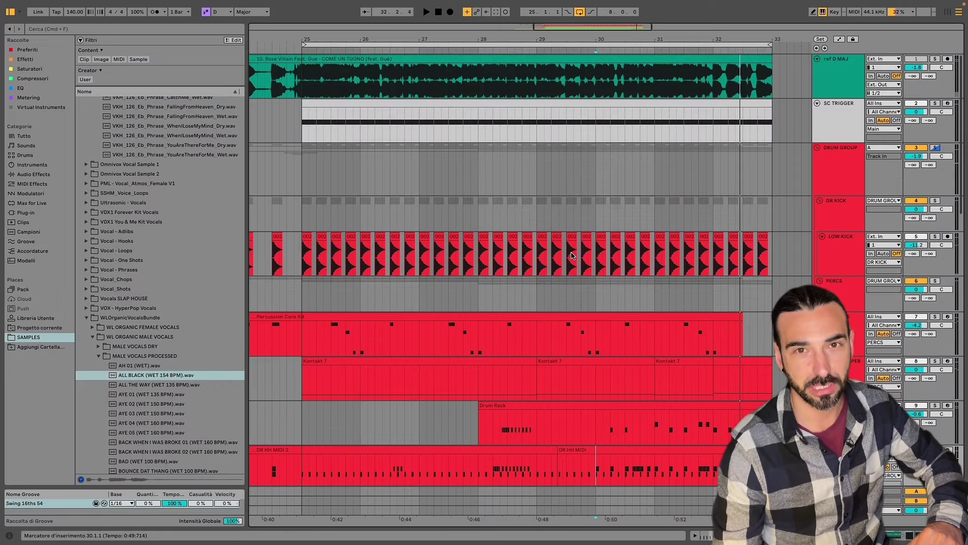
Audition the full DRUM GROUP in solo from bar 25.
scroll(572, 253, down, 2)
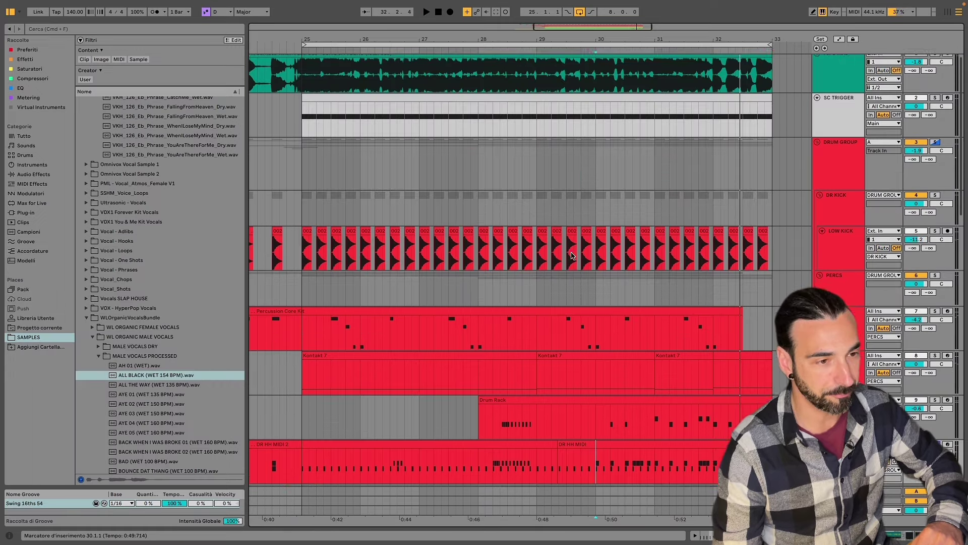
click(304, 145)
key(space)
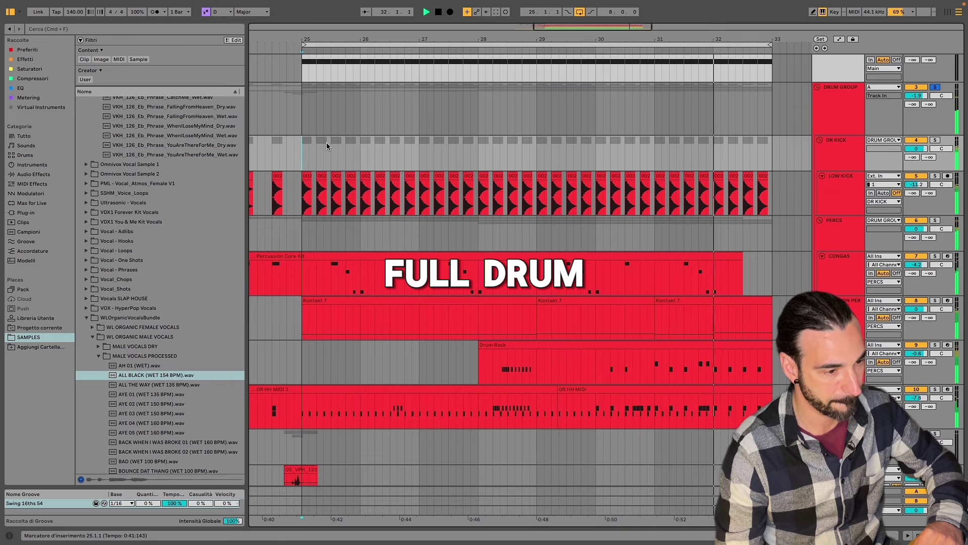
key(space)
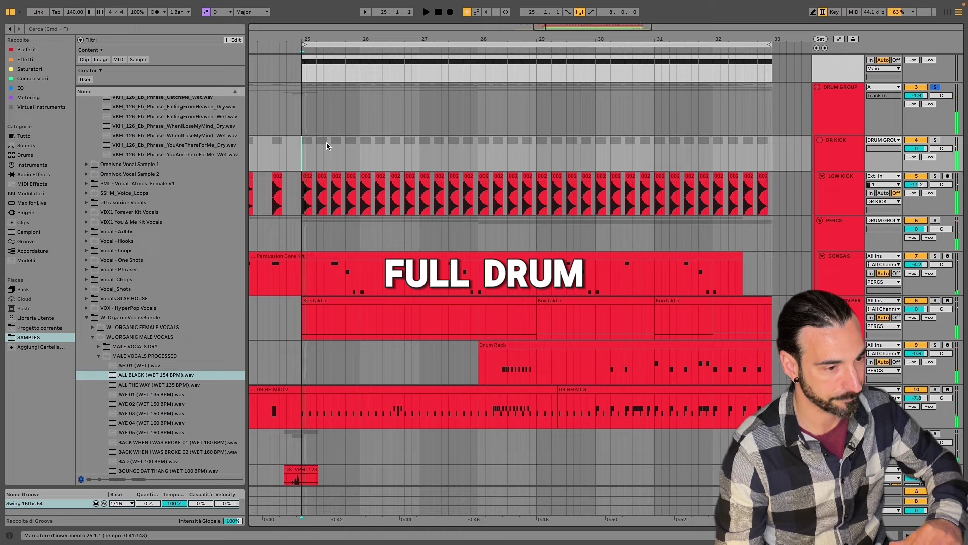
Review the Nexus instrument and Pro-Q 3 equalizer in the HIGH BASS track's device chain.
scroll(497, 207, down, 8)
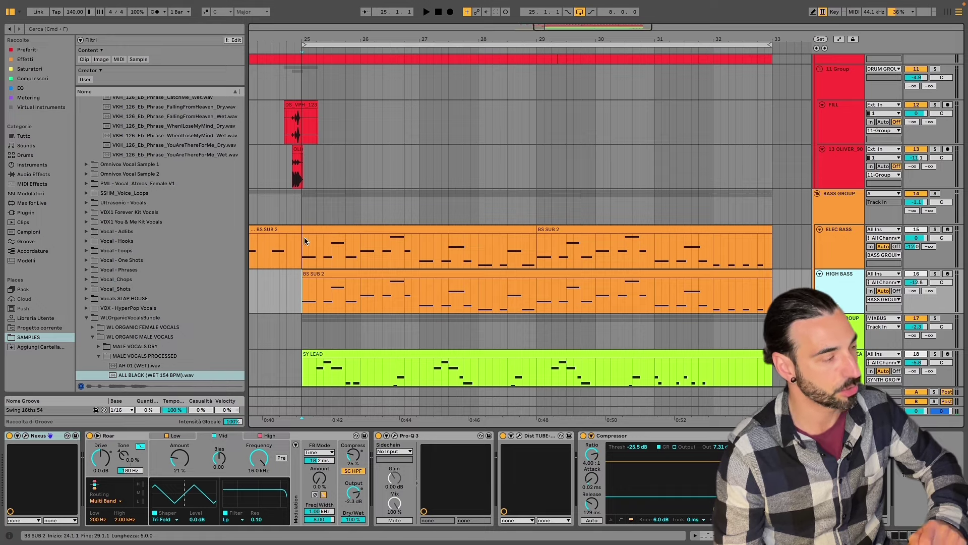
click(49, 435)
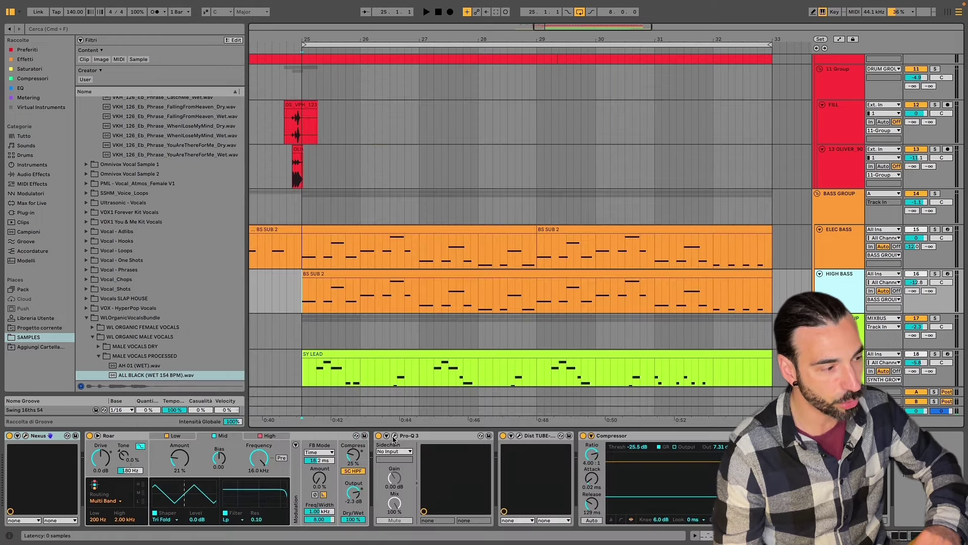
click(395, 436)
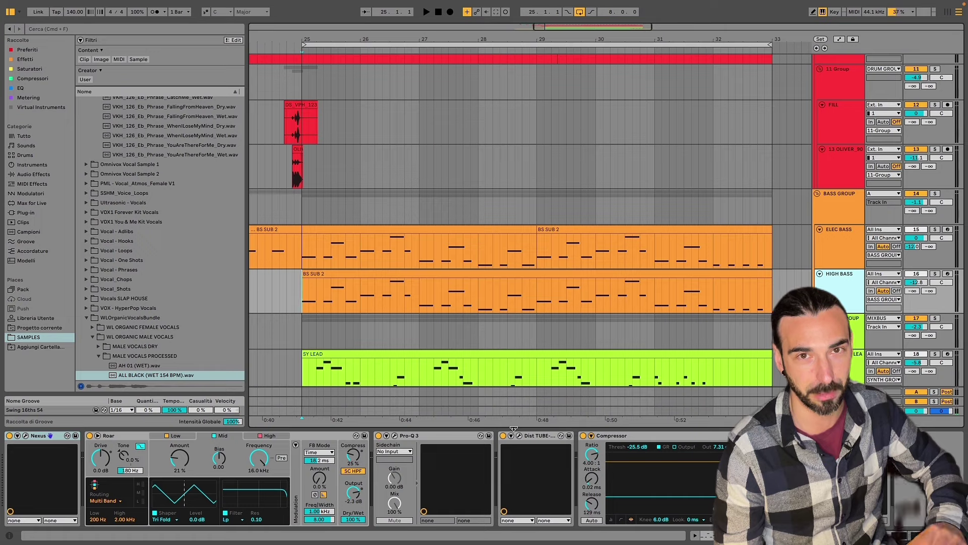
Audition the BASS GROUP in solo from bar 25, and review the UADx LA-2A compressor and Roar on the ELEC BASS track.
click(935, 193)
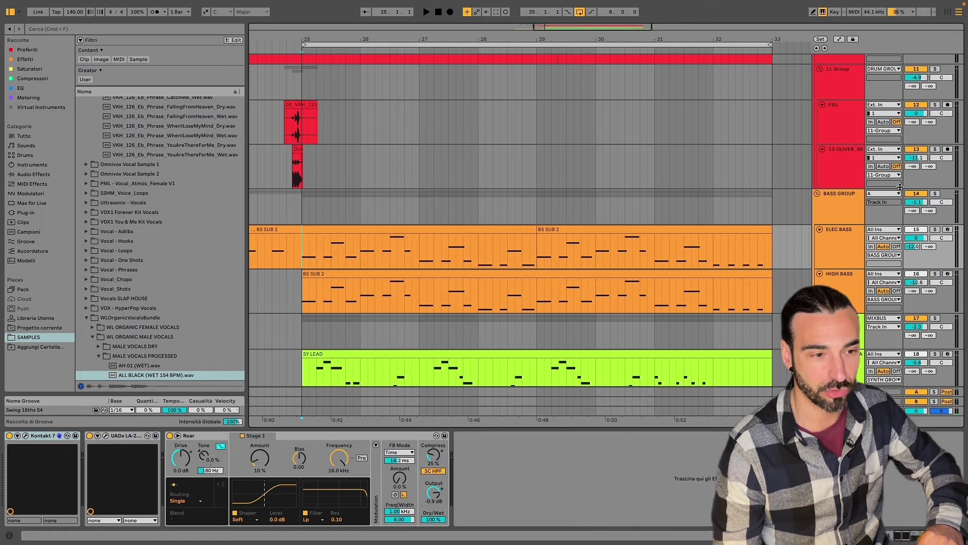
key(space)
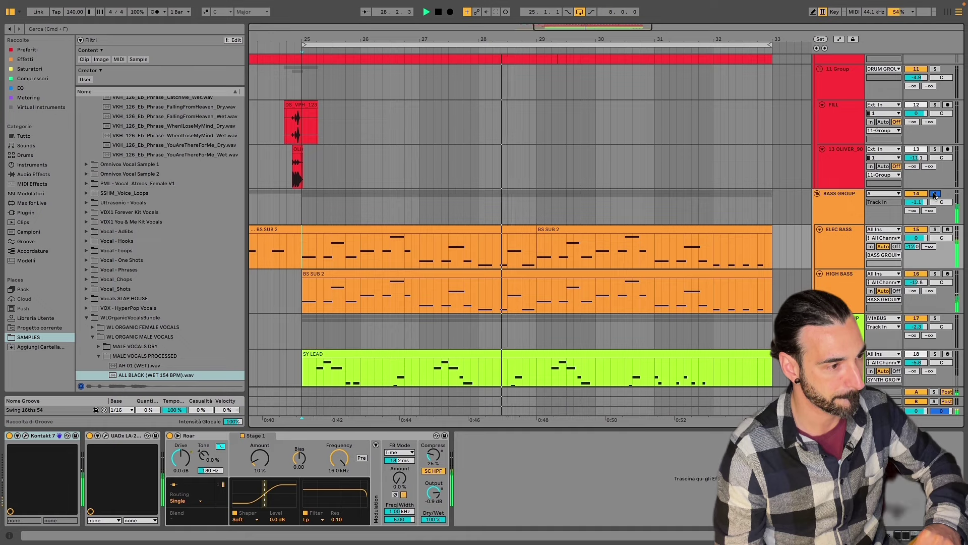
key(space)
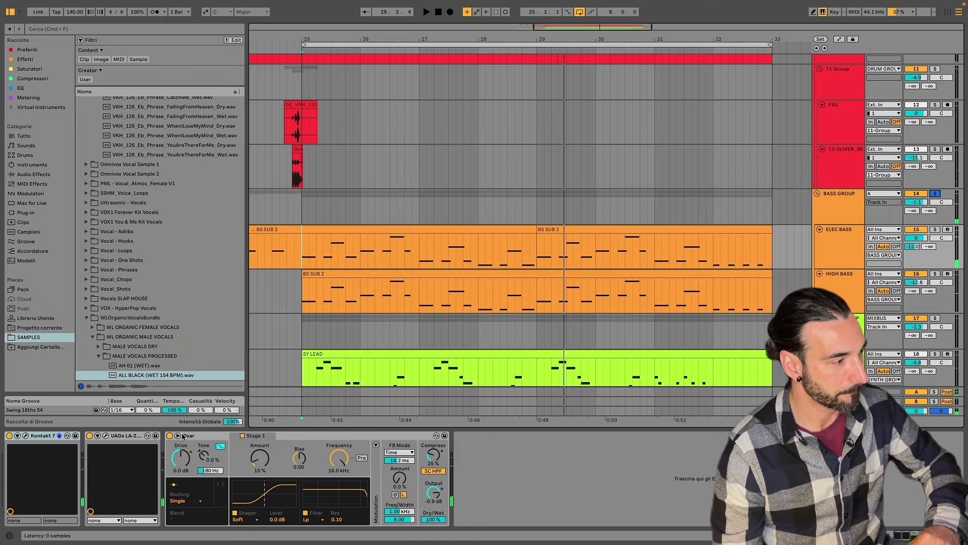
click(105, 435)
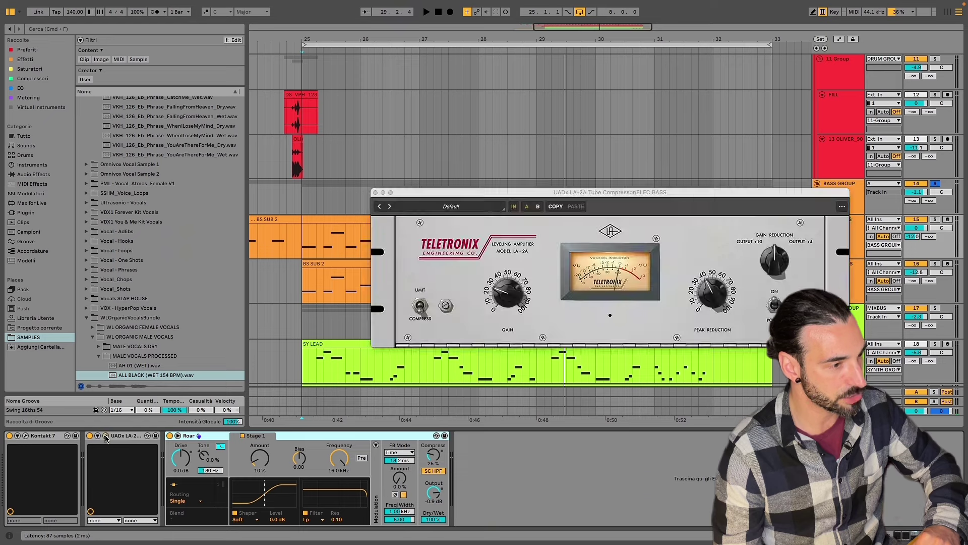
click(206, 437)
Review the Pro-Q 3 and Basslane settings in the BASS GROUP's effects chain.
click(840, 185)
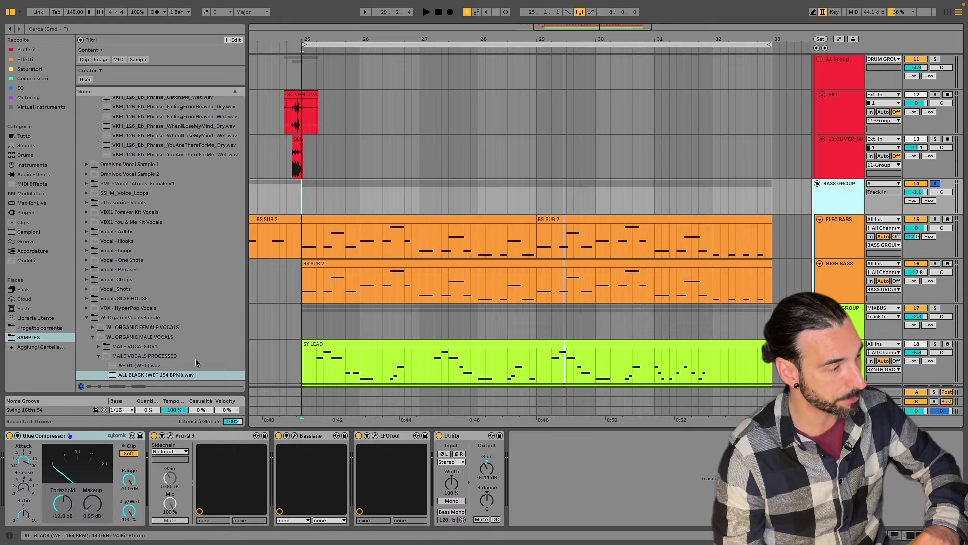
click(170, 436)
mouse_move(619, 338)
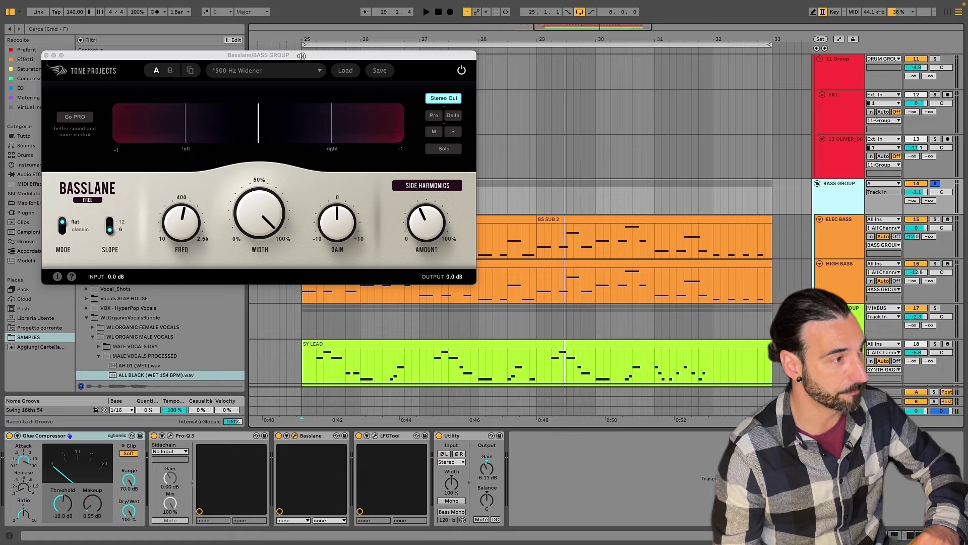
drag(301, 59, 503, 110)
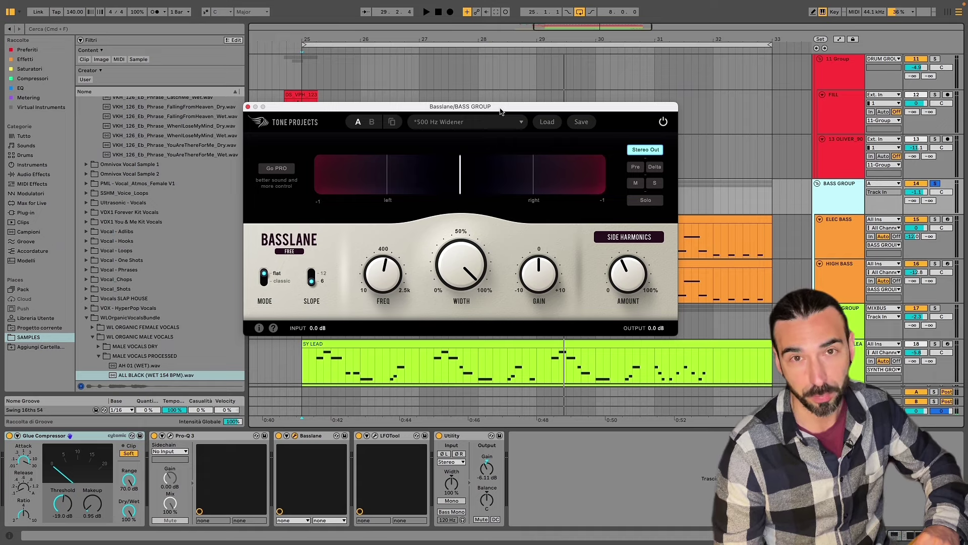
Display the BASS GROUP's LFOTool and play the section to watch its volume curve, closing the plugin window when finished.
click(375, 435)
drag(282, 47, 546, 316)
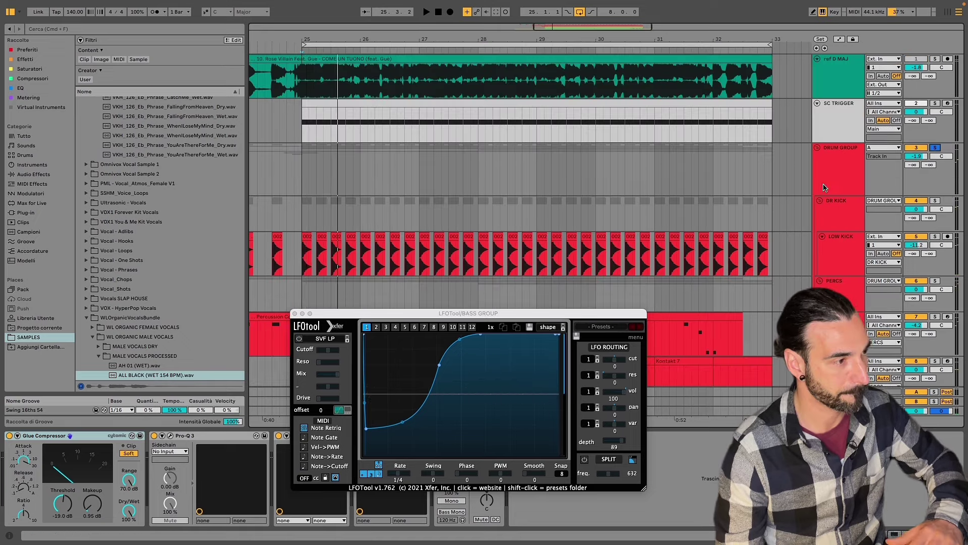
key(space)
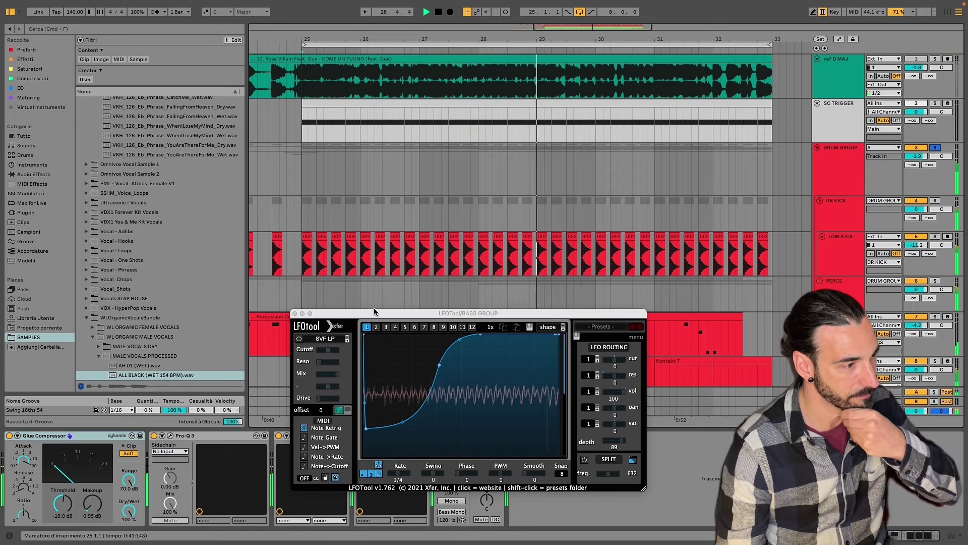
click(296, 314)
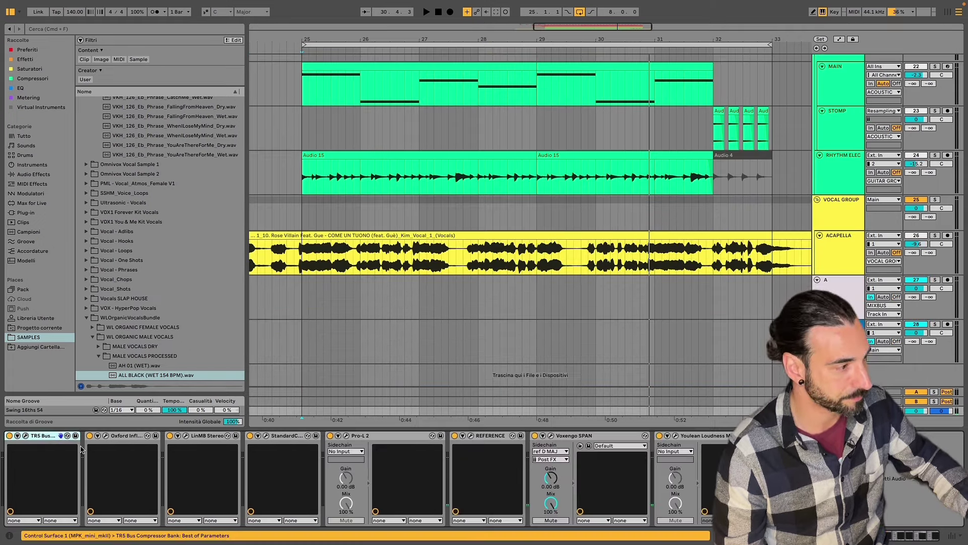
Review the TR5 Bus Compressor settings on the Main track and close the plugin window.
click(26, 435)
drag(396, 185, 476, 145)
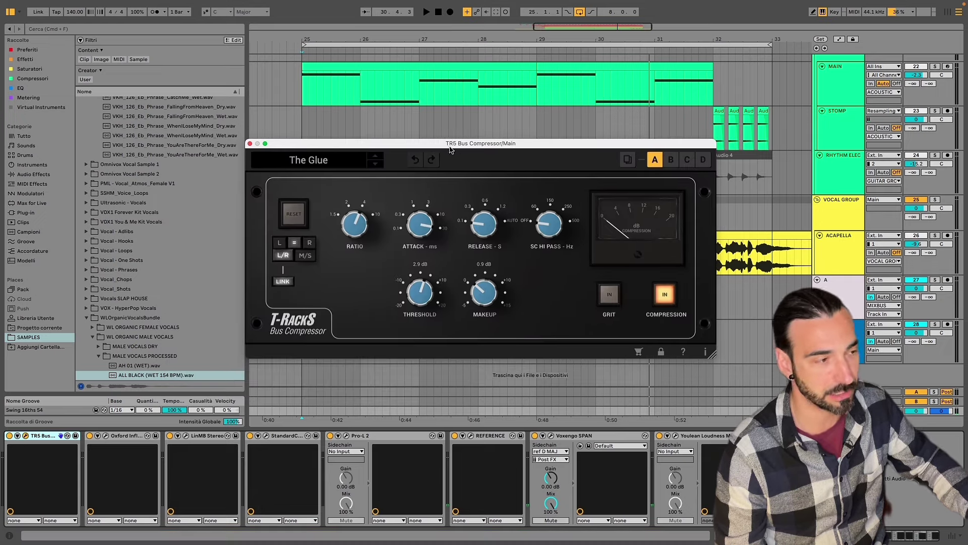
click(250, 143)
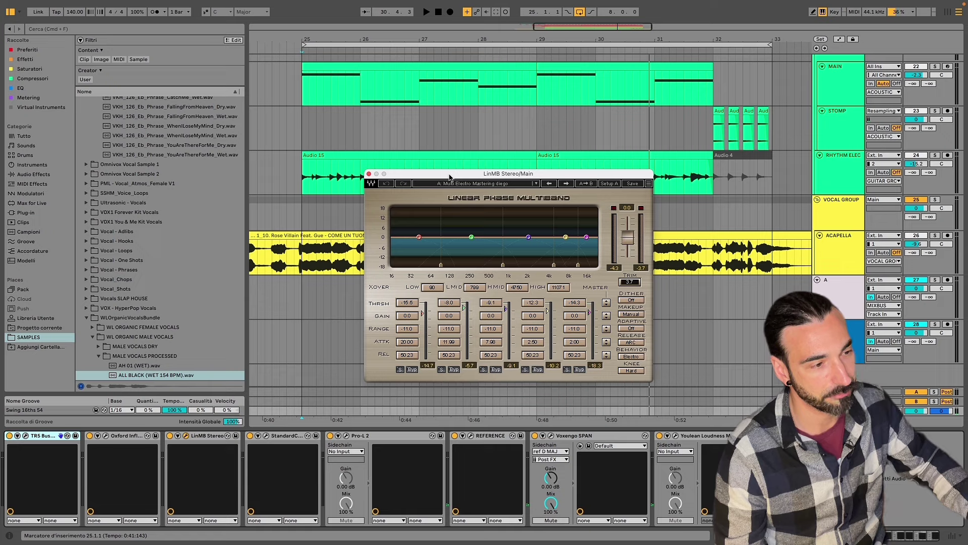
Review the LinMB multiband compressor and the StandardCLIP clipper on the Main track, closing both plugin windows.
click(420, 237)
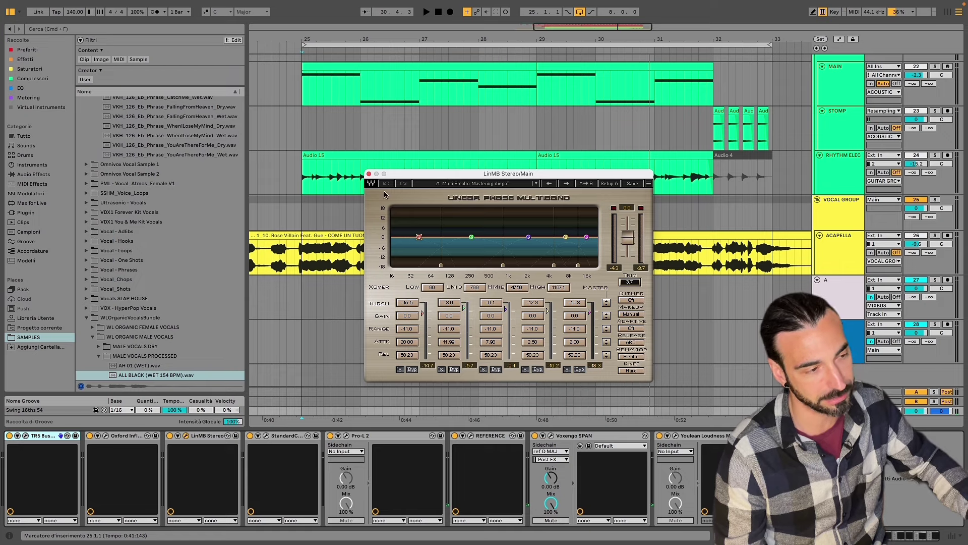
click(368, 174)
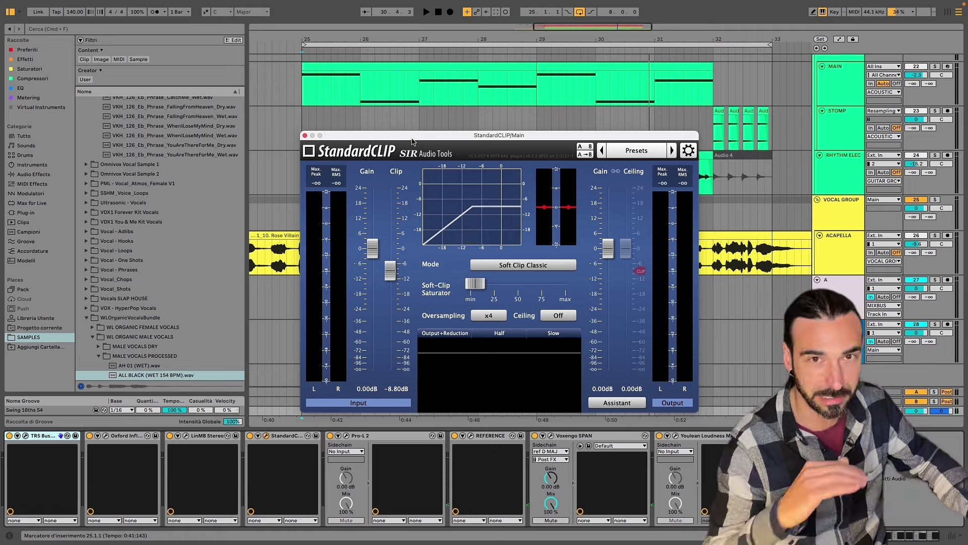
click(304, 136)
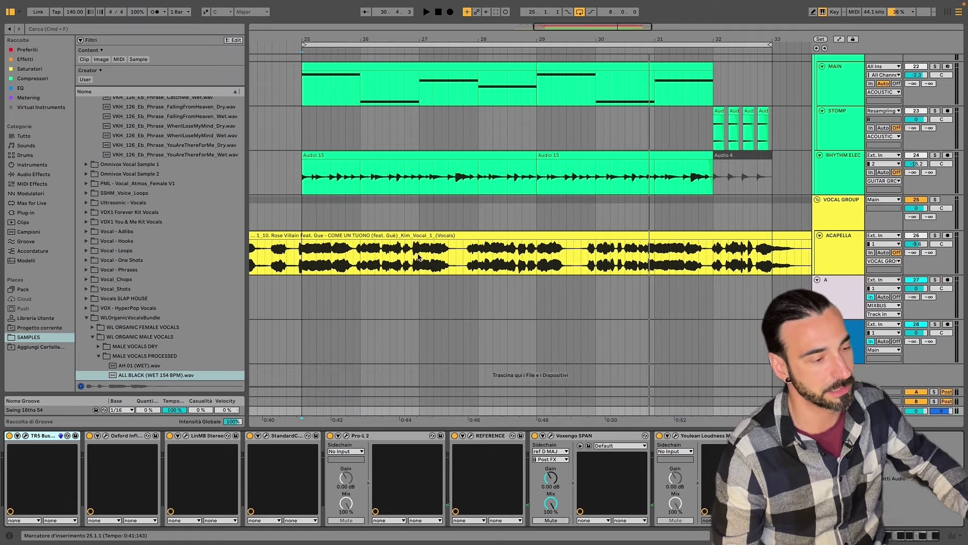
Review the Pro-L 2 limiter and the REFERENCE comparison plugin on the Main track, closing their windows.
click(347, 435)
drag(498, 175, 449, 138)
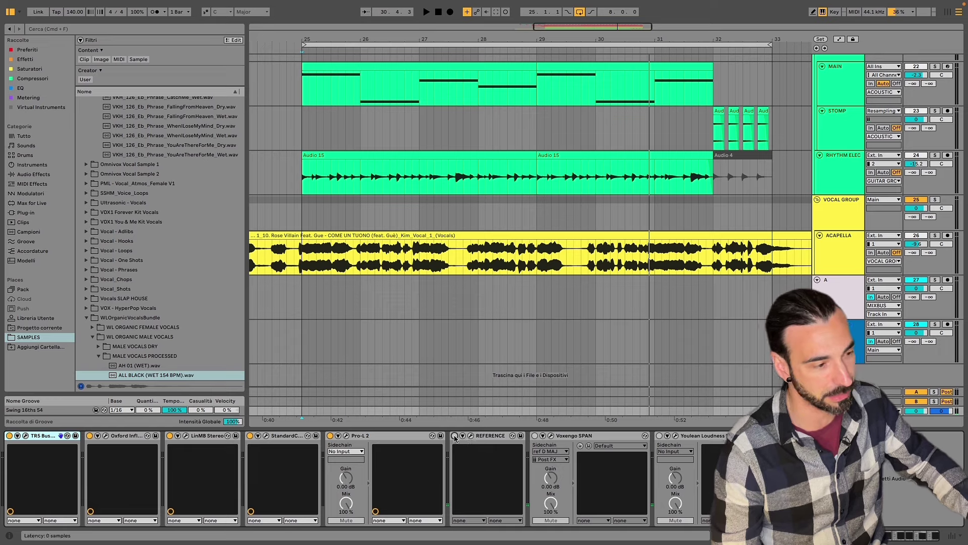
click(471, 436)
drag(651, 122, 568, 117)
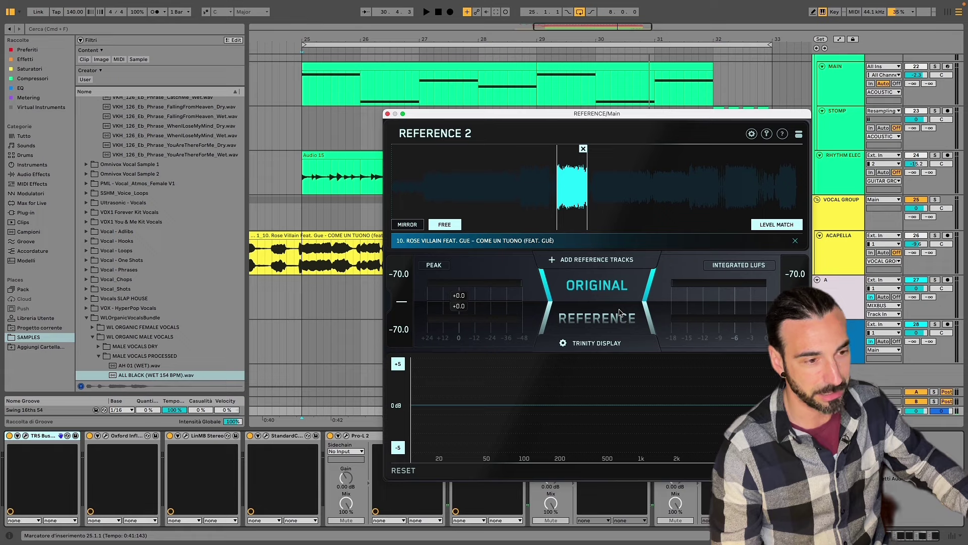
click(387, 117)
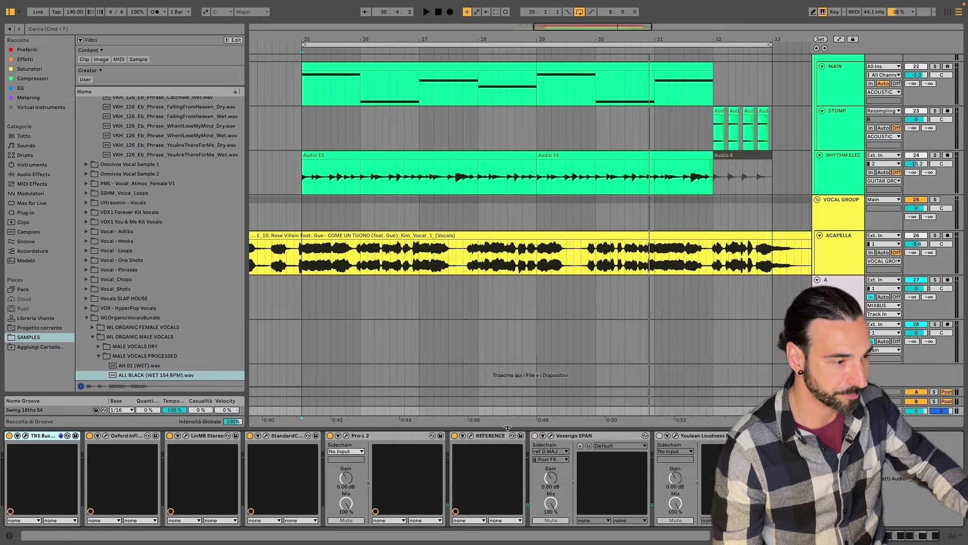
Examine the loudness readings in Youlean Loudness Meter 2 on the Main track and close its window.
drag(647, 255, 453, 162)
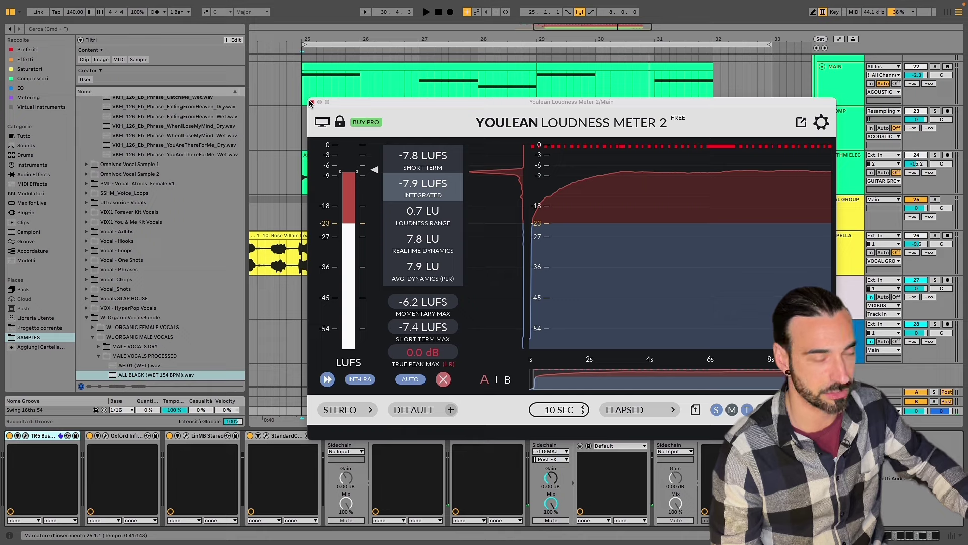
click(310, 103)
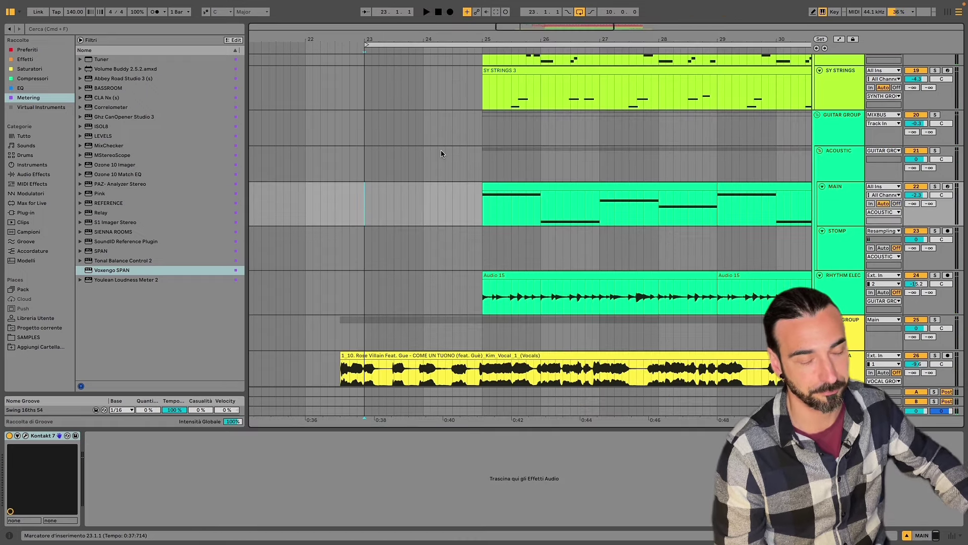
scroll(497, 141, up, 15)
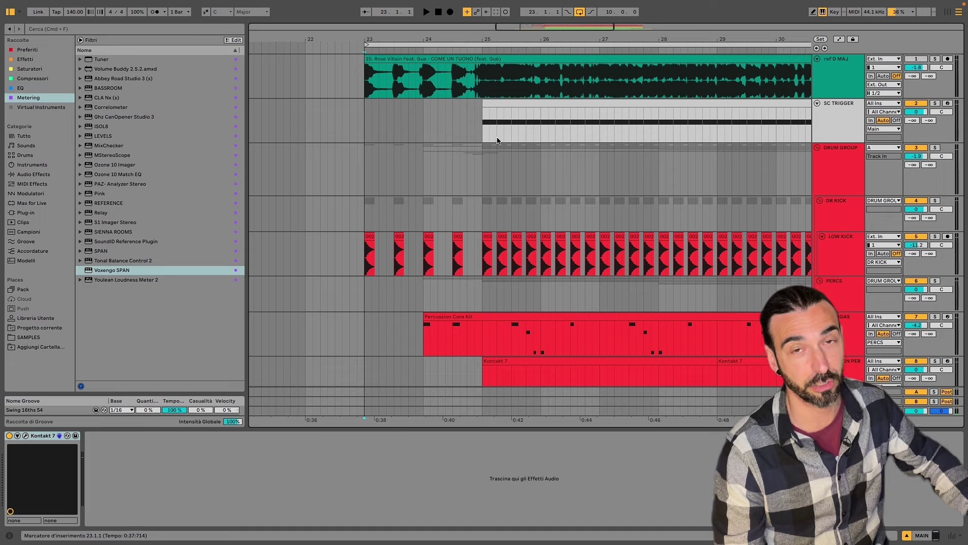